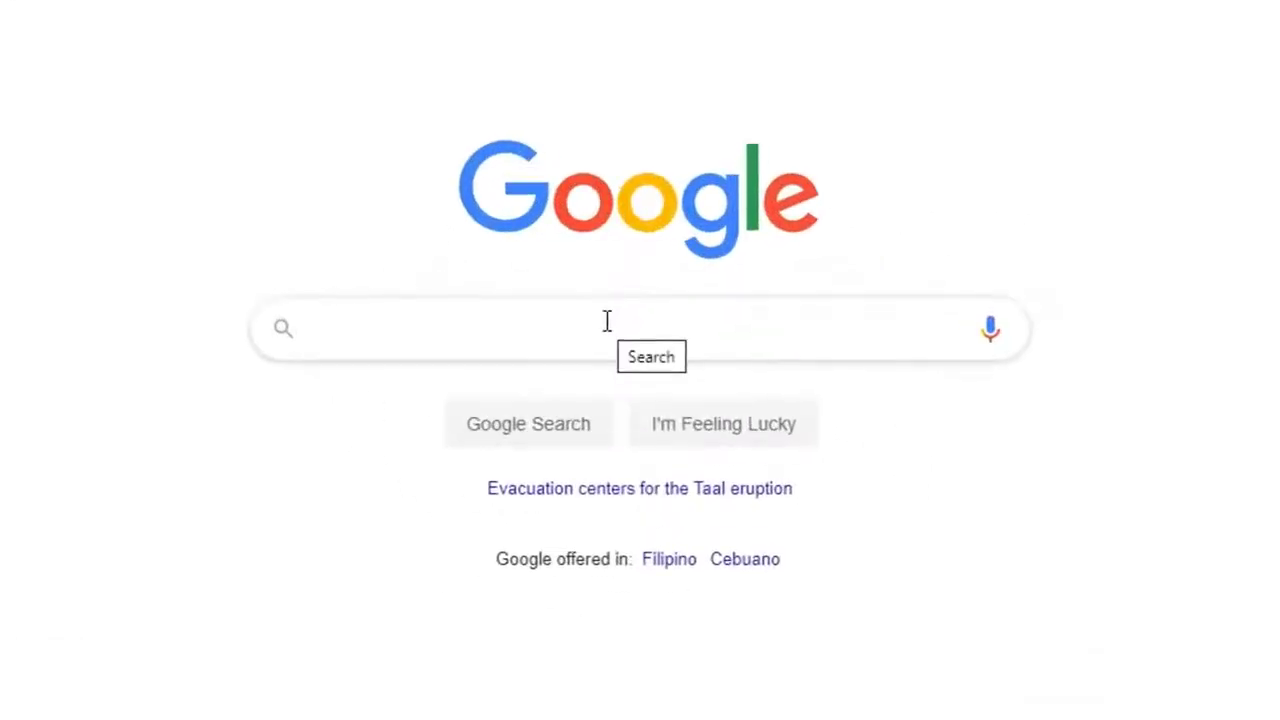
- Search Google for 'thedroidguy', open The Droid Guy website and scroll down its page
text(t)
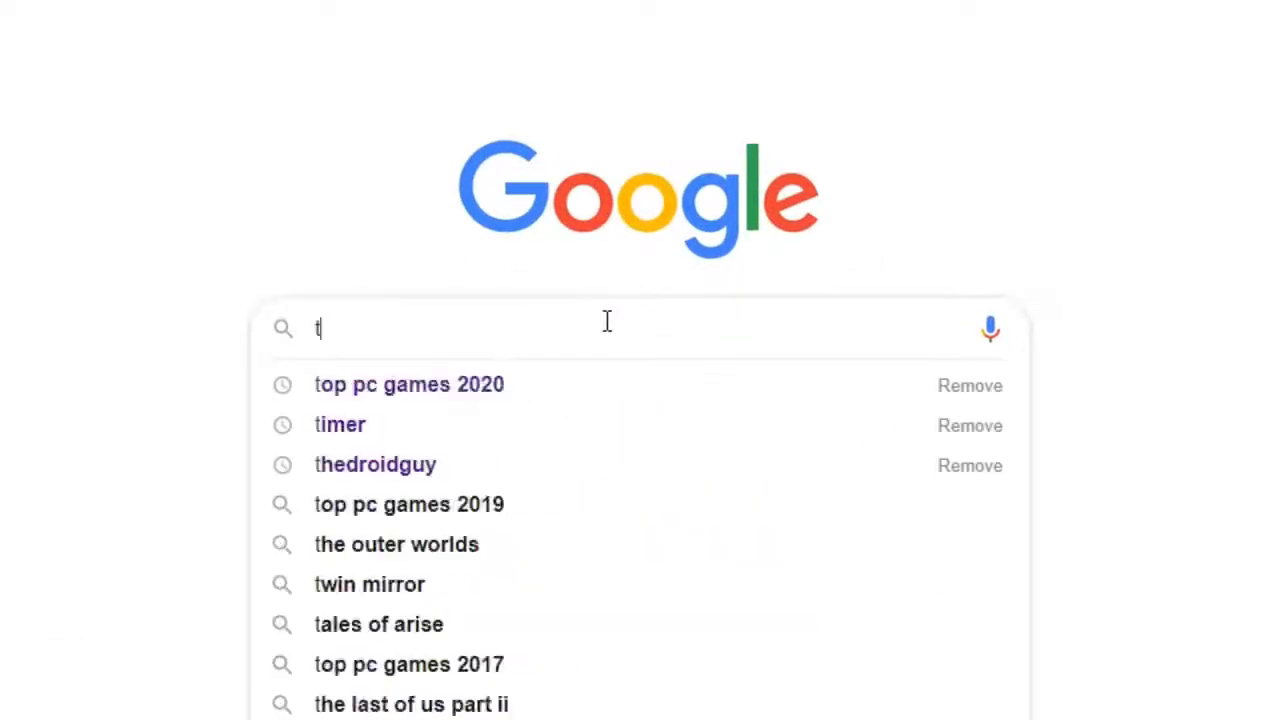
text(hedroidguy)
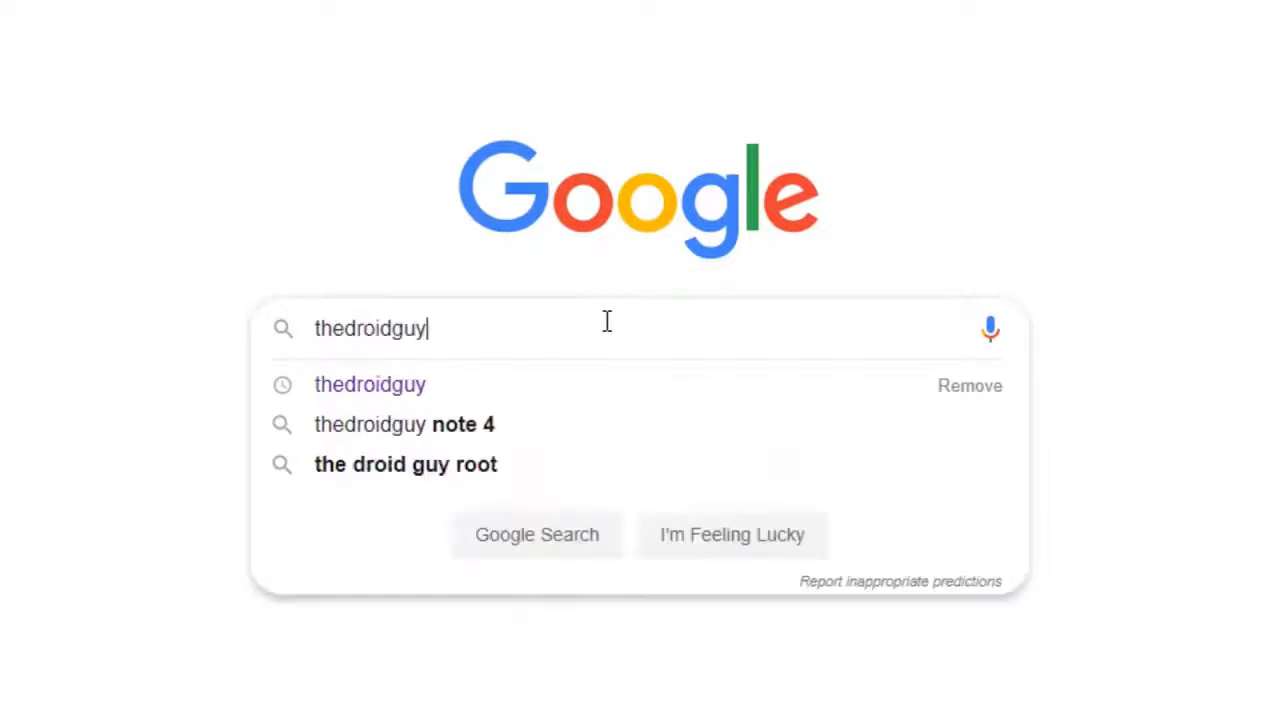
click(360, 385)
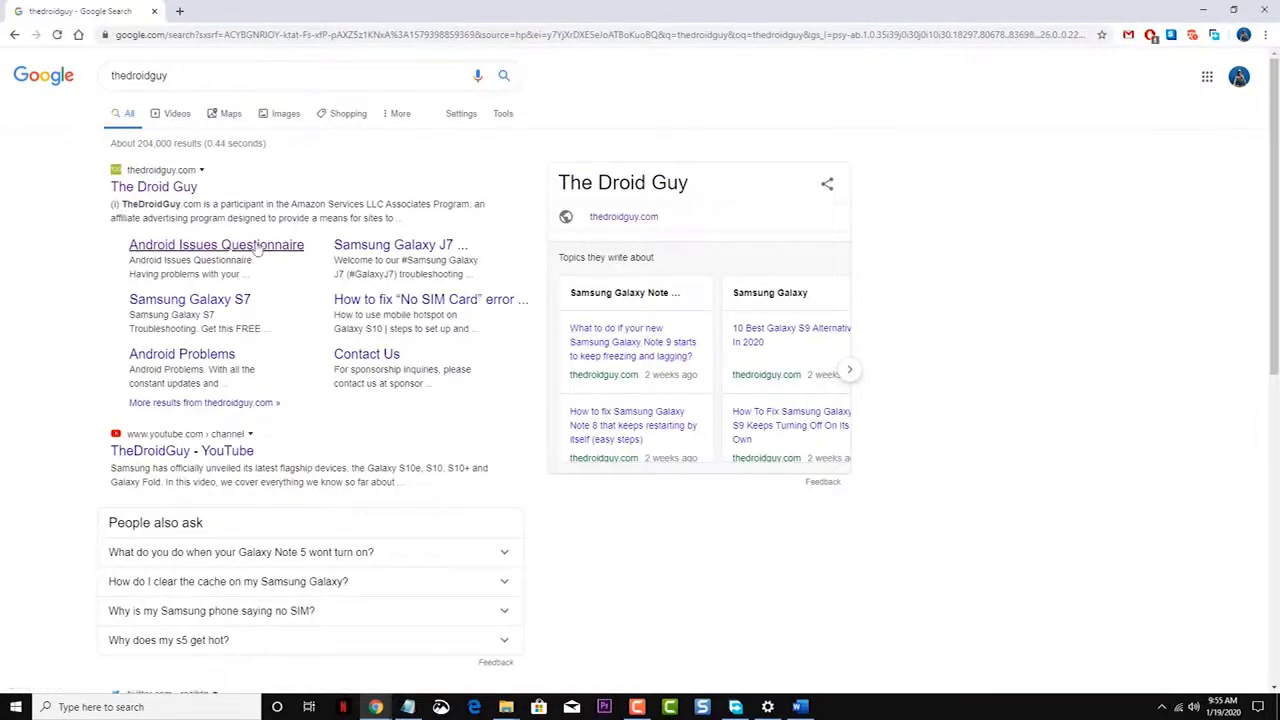
click(185, 188)
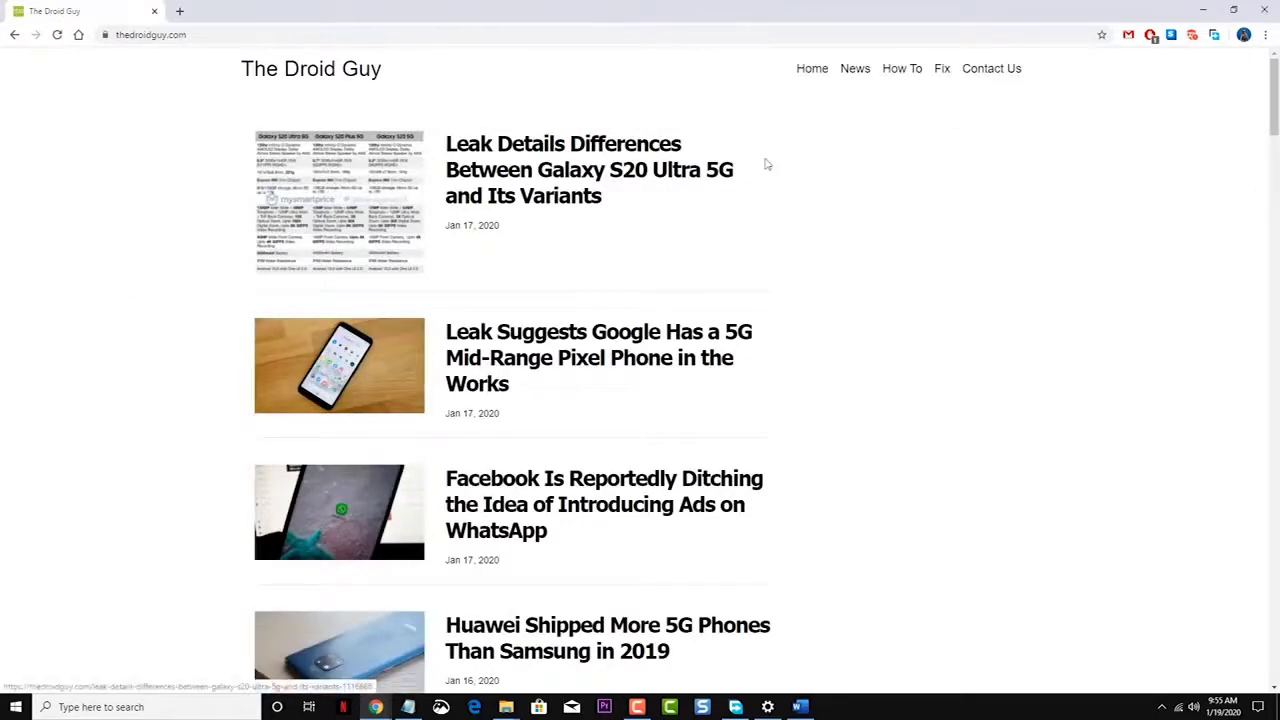
scroll(795, 377, down, 2)
scroll(795, 381, down, 4)
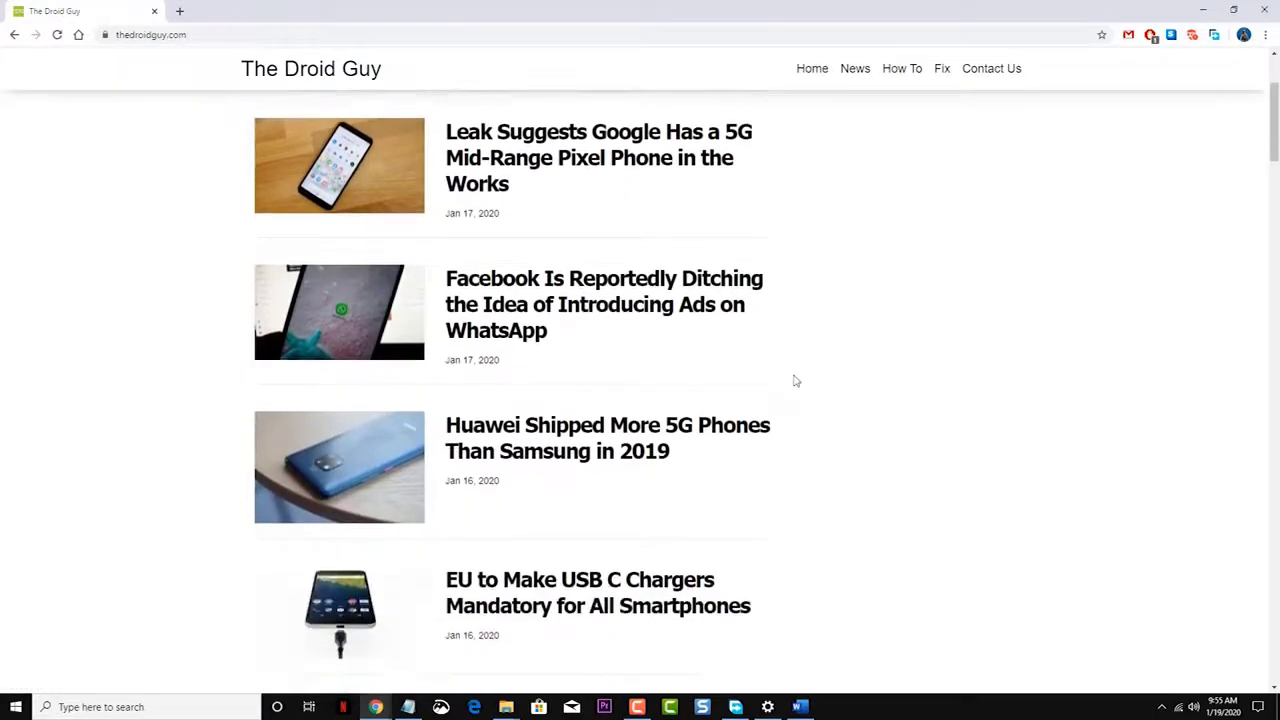
scroll(795, 381, down, 5)
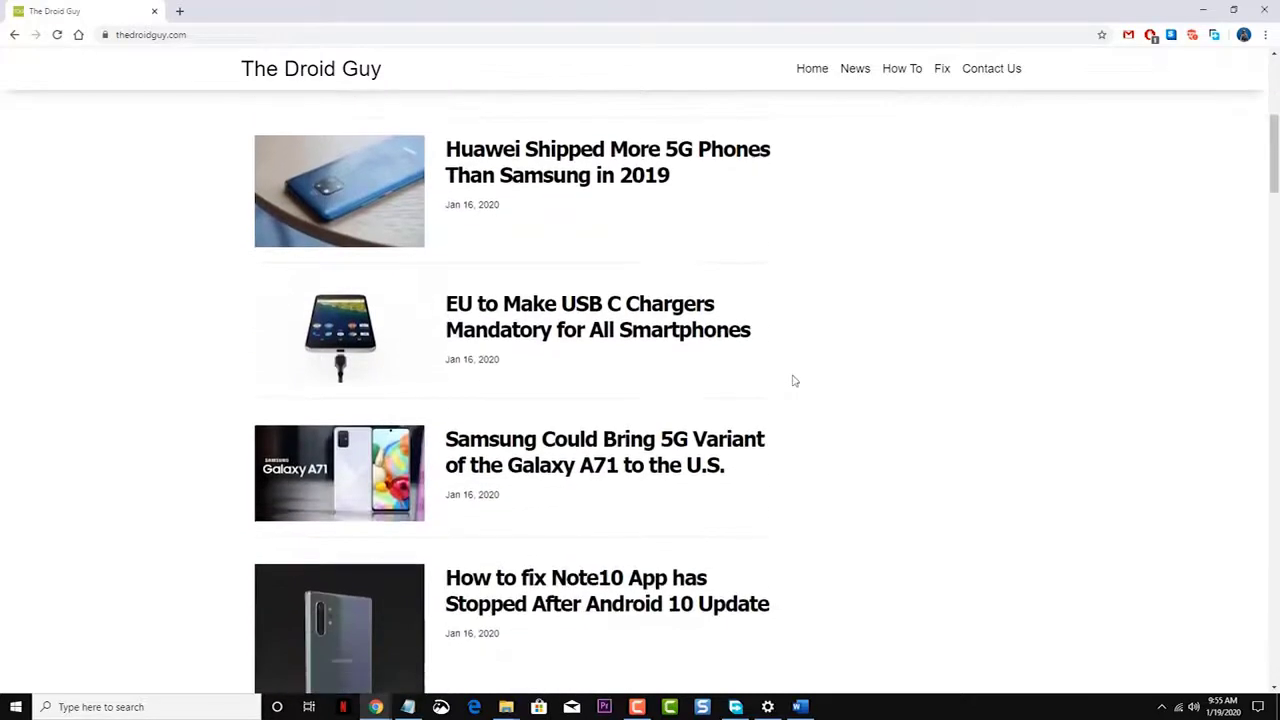
scroll(795, 381, down, 7)
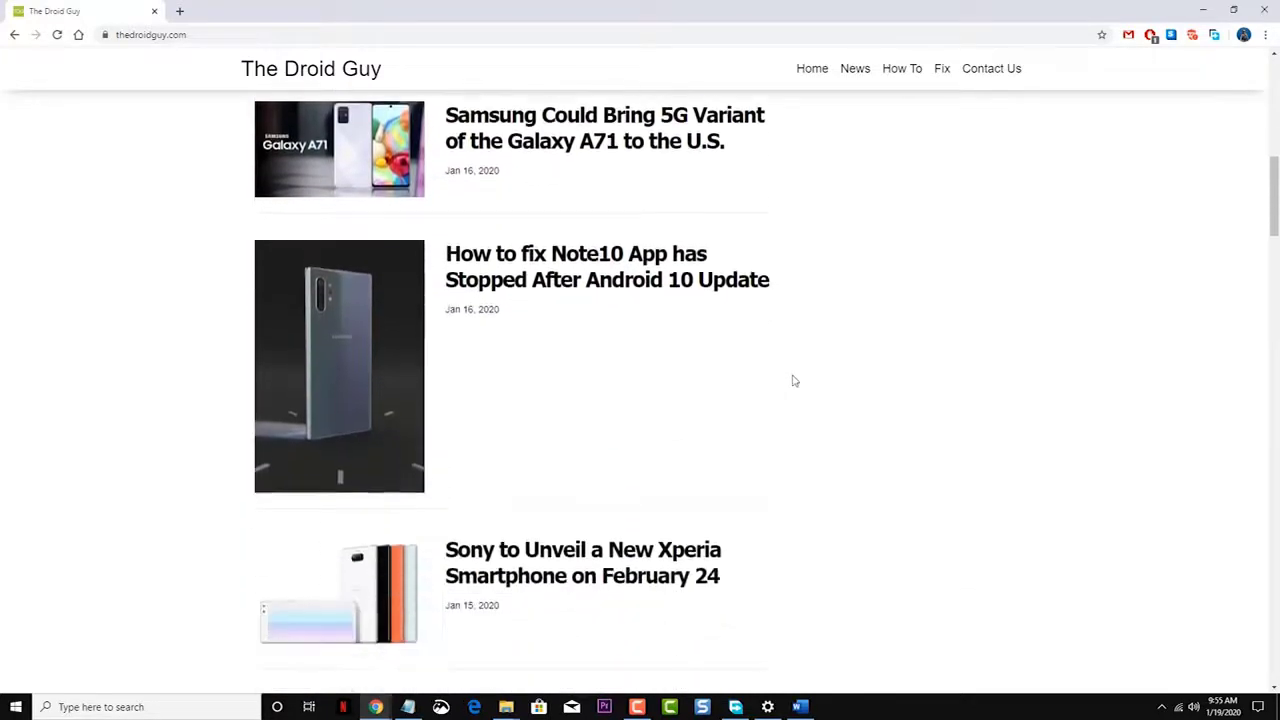
scroll(795, 381, down, 6)
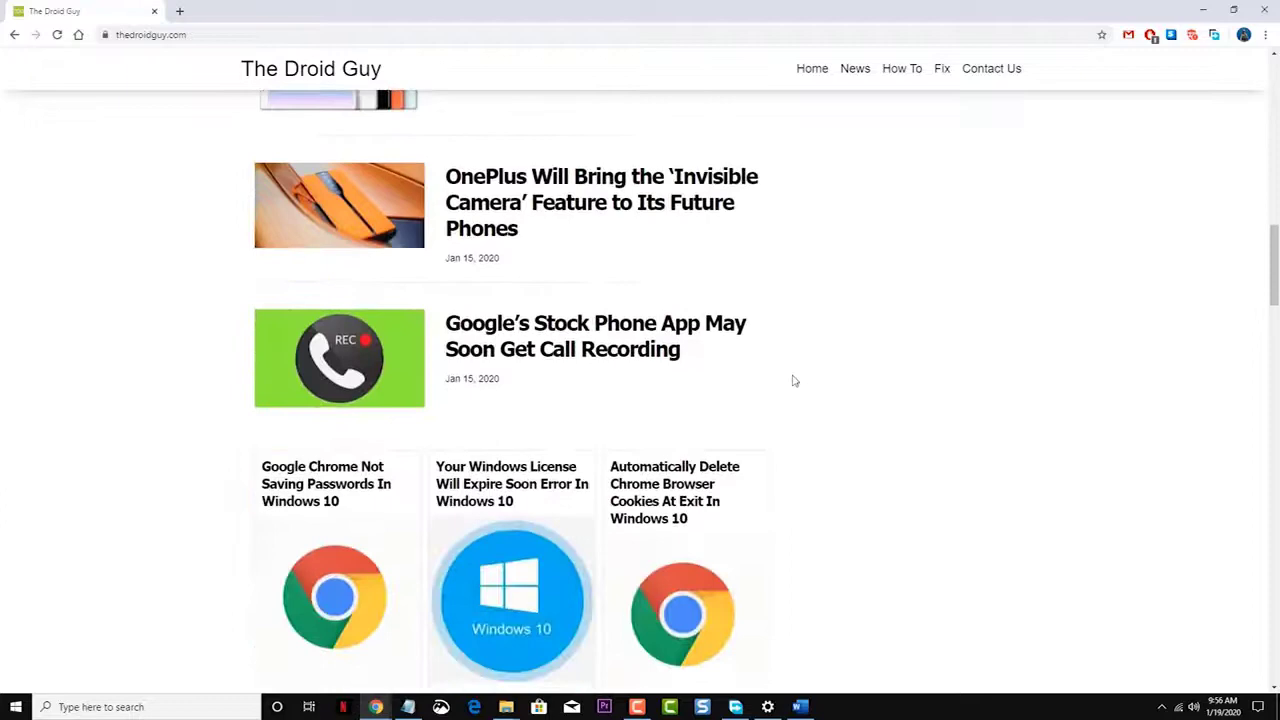
scroll(795, 381, down, 7)
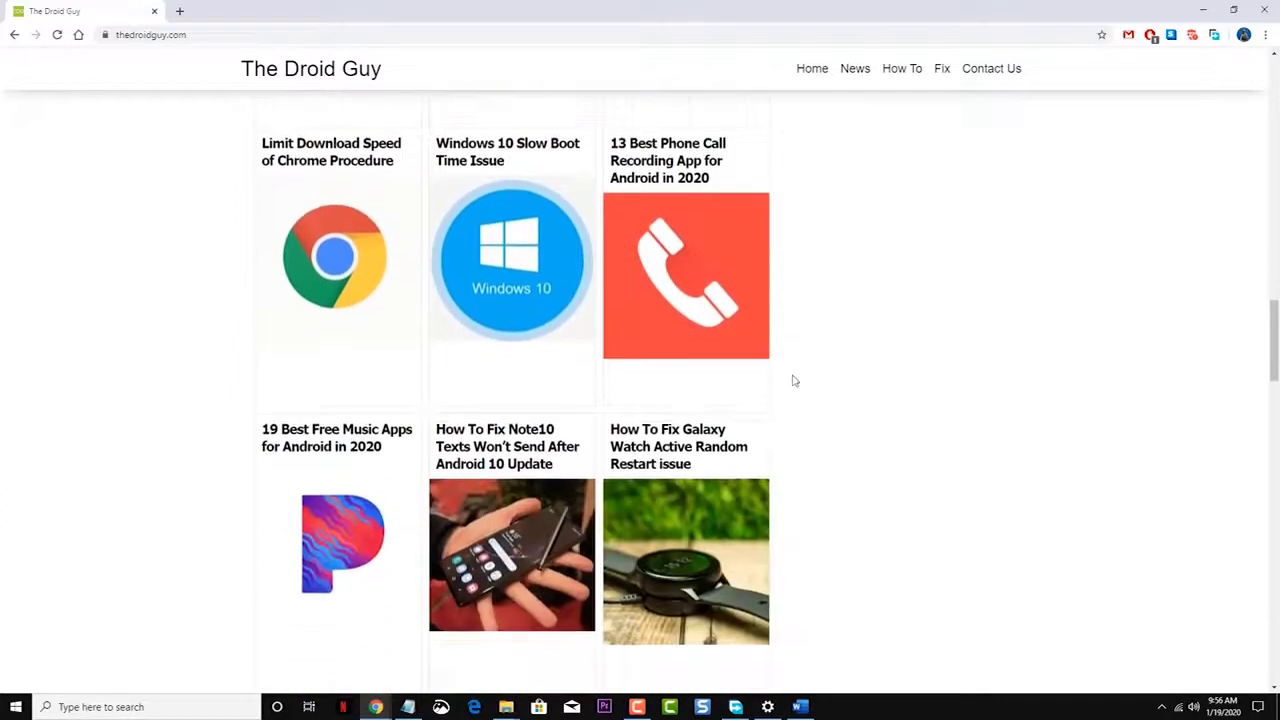
scroll(794, 381, down, 4)
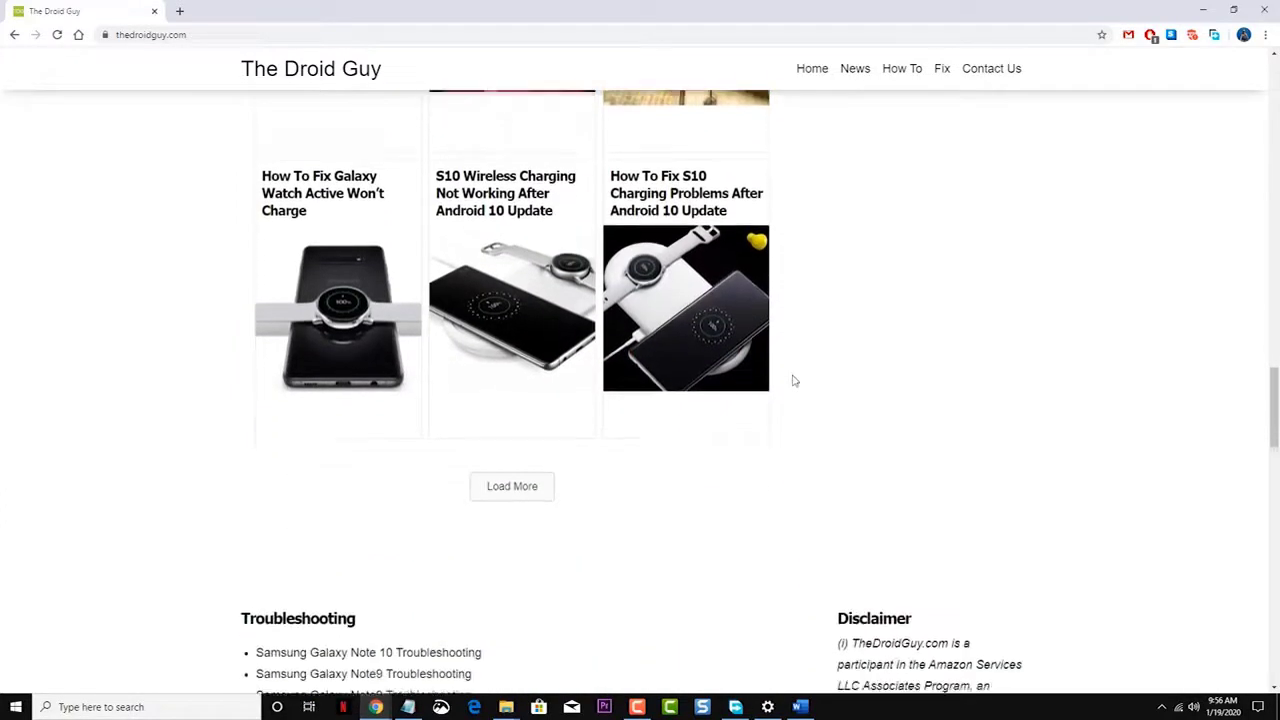
scroll(794, 381, down, 5)
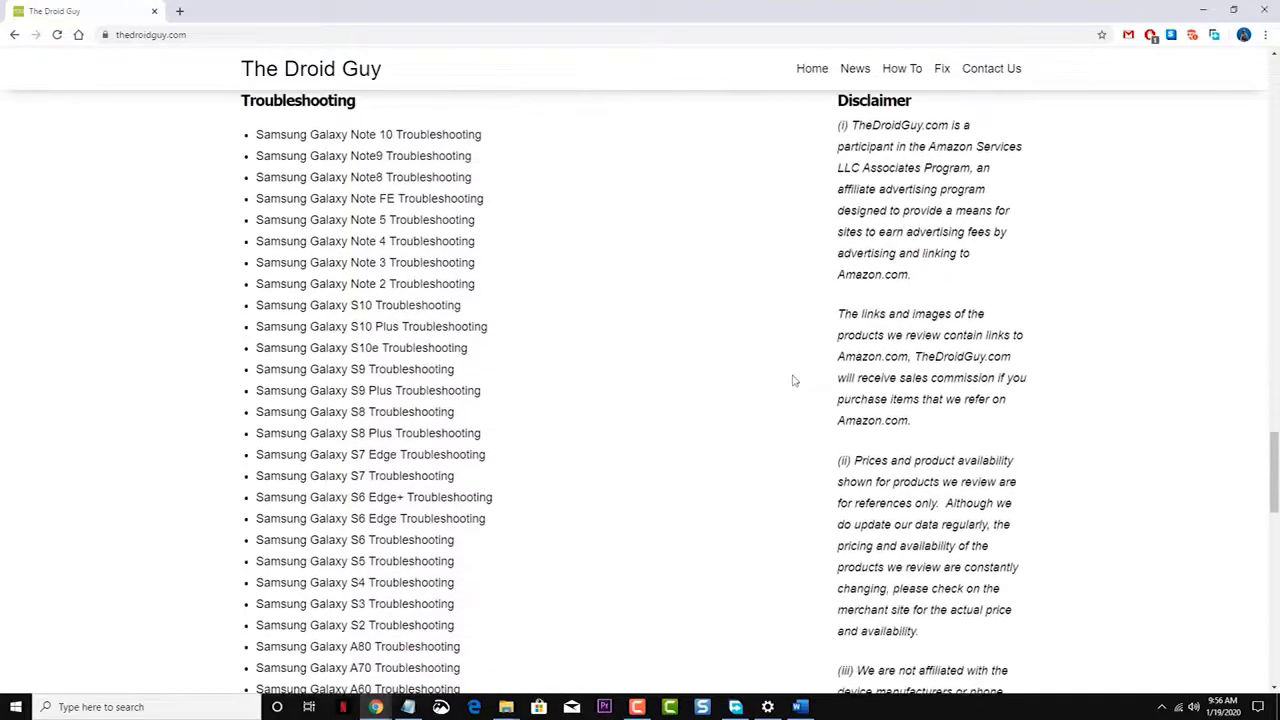
scroll(794, 381, down, 6)
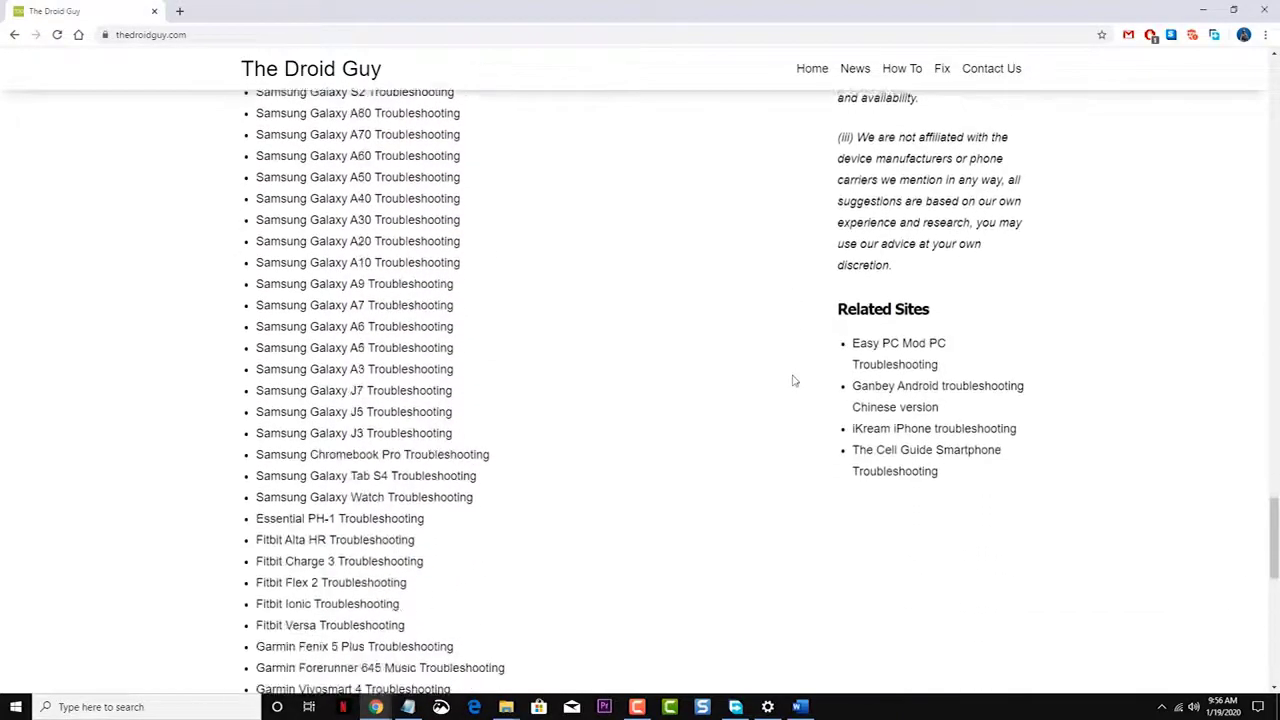
scroll(794, 381, down, 2)
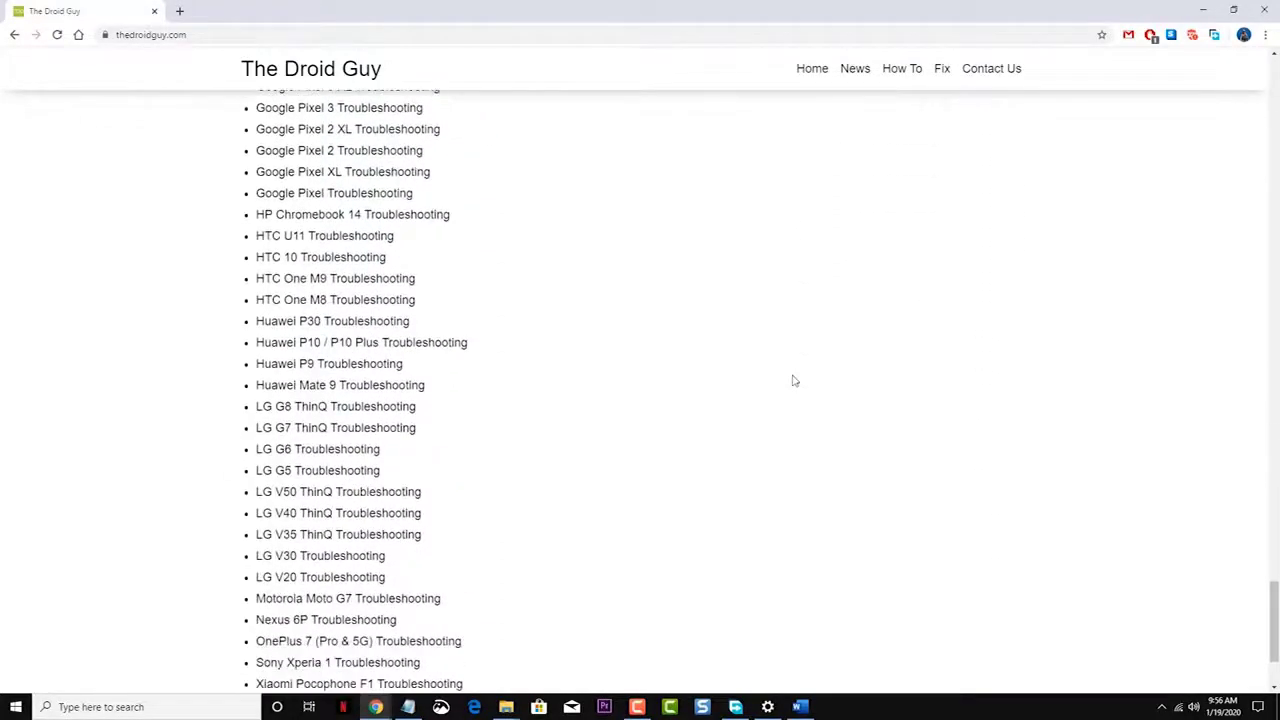
- Replace the browser address with google.com to return to Google
click(193, 31)
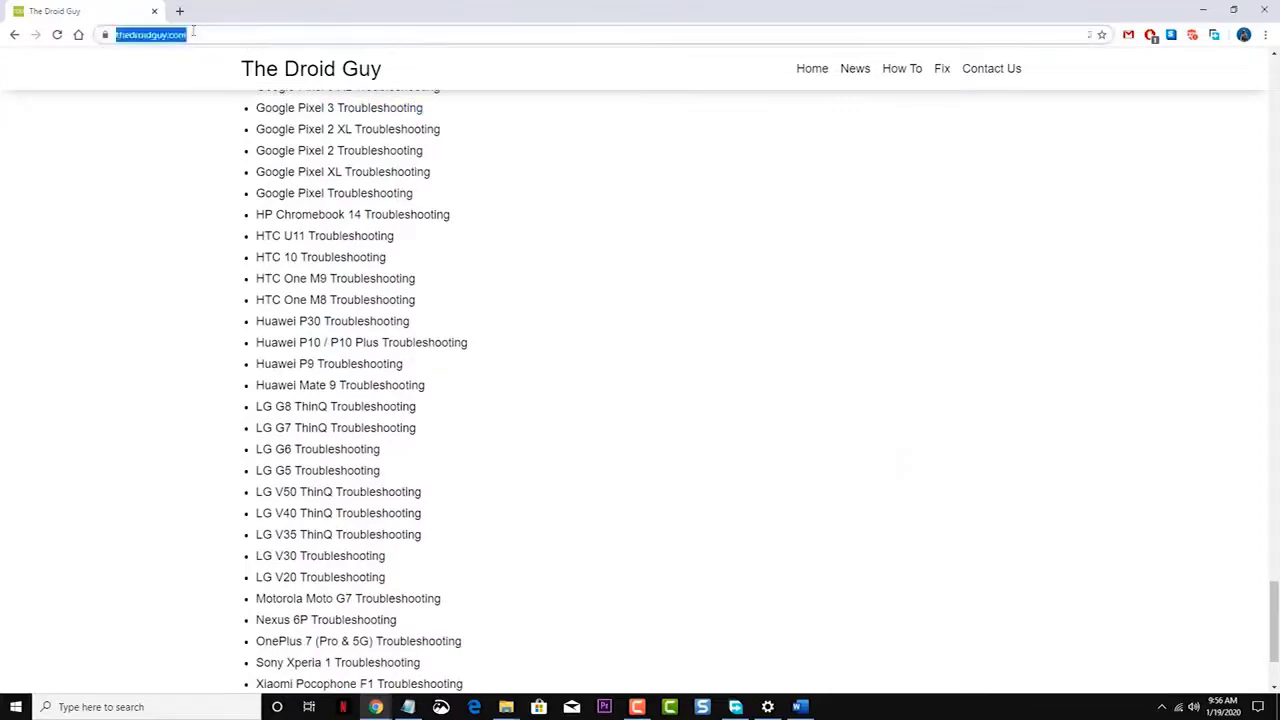
text(google.c)
key(Return)
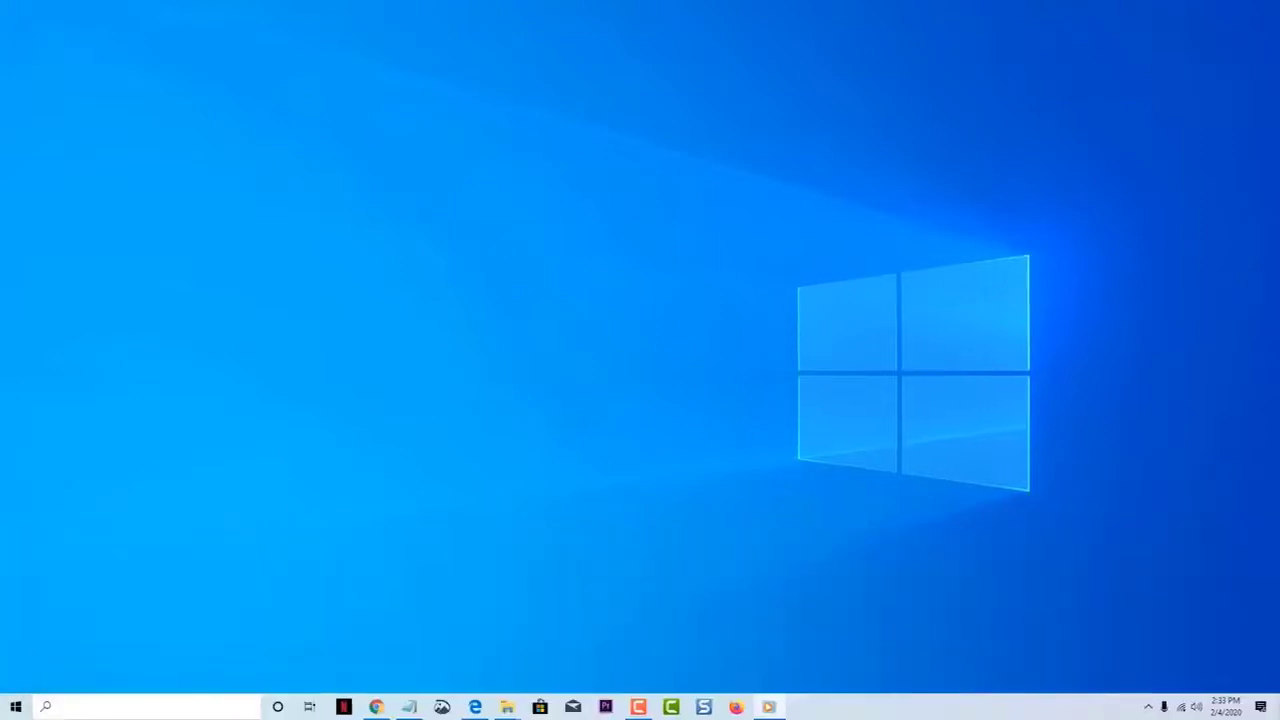
- From Network & Internet Status, start the troubleshooter and choose 'trying to reach a specific website or folder'
click(18, 703)
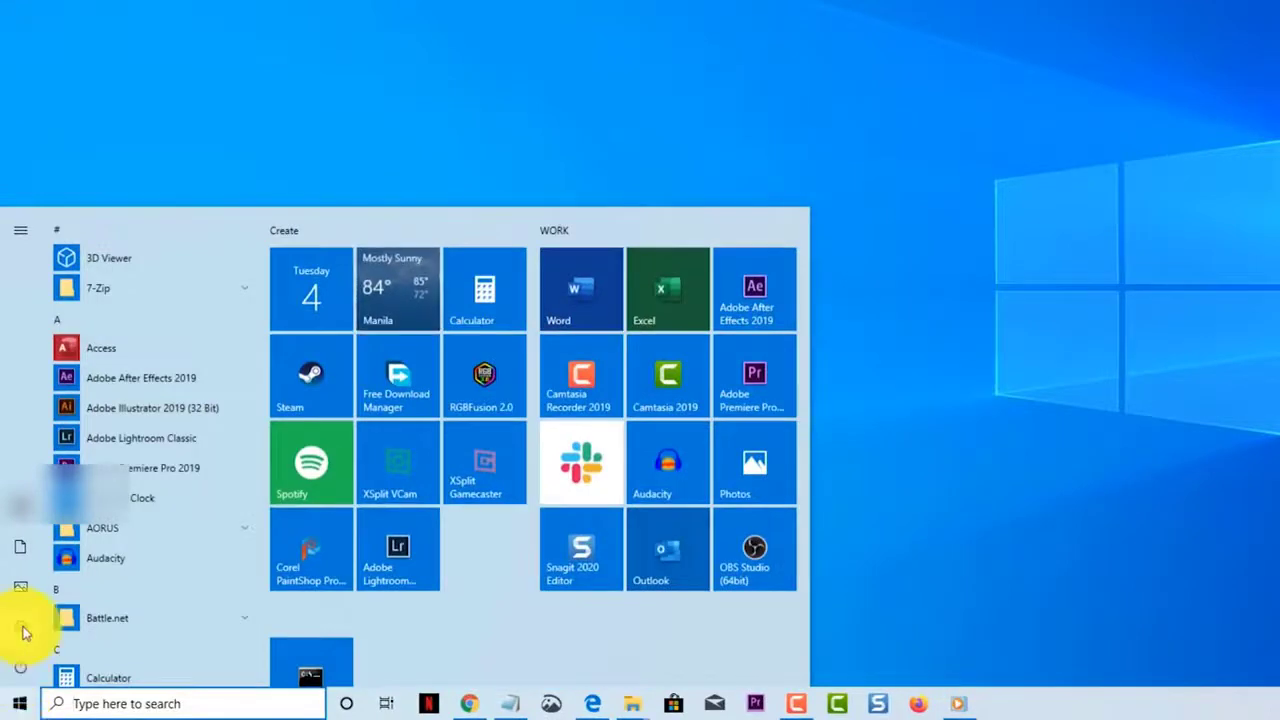
click(23, 626)
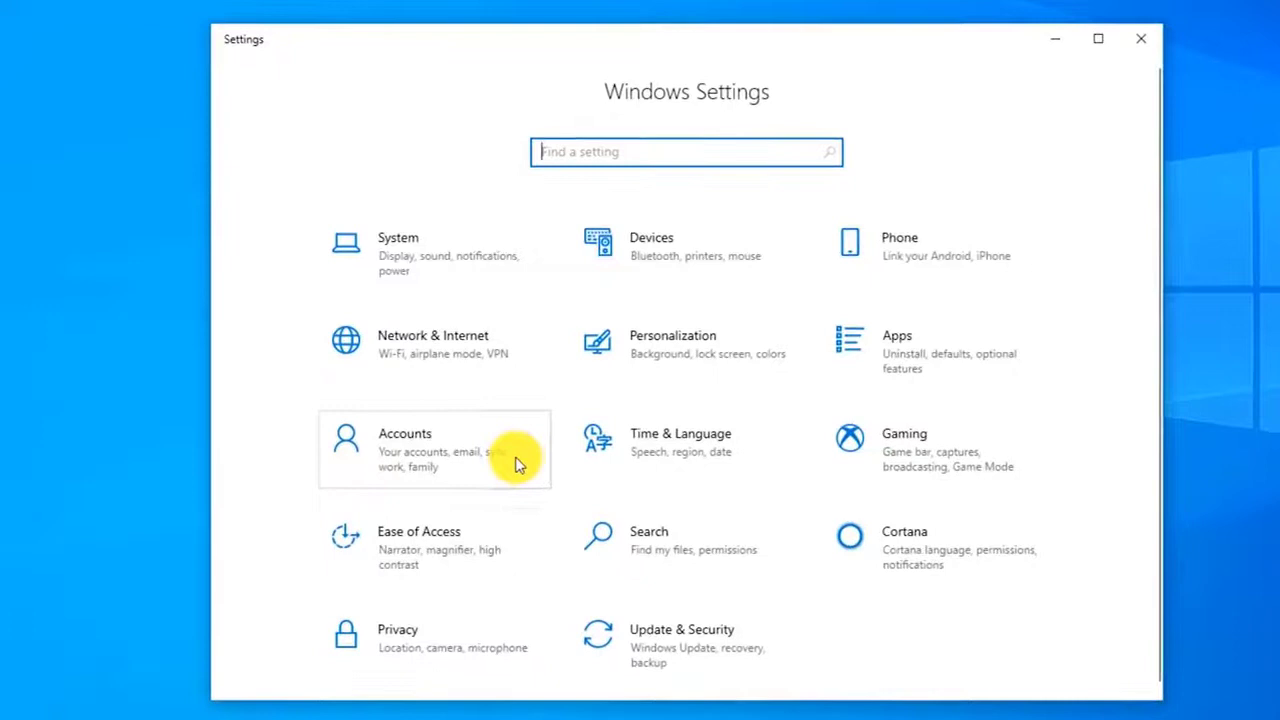
click(505, 352)
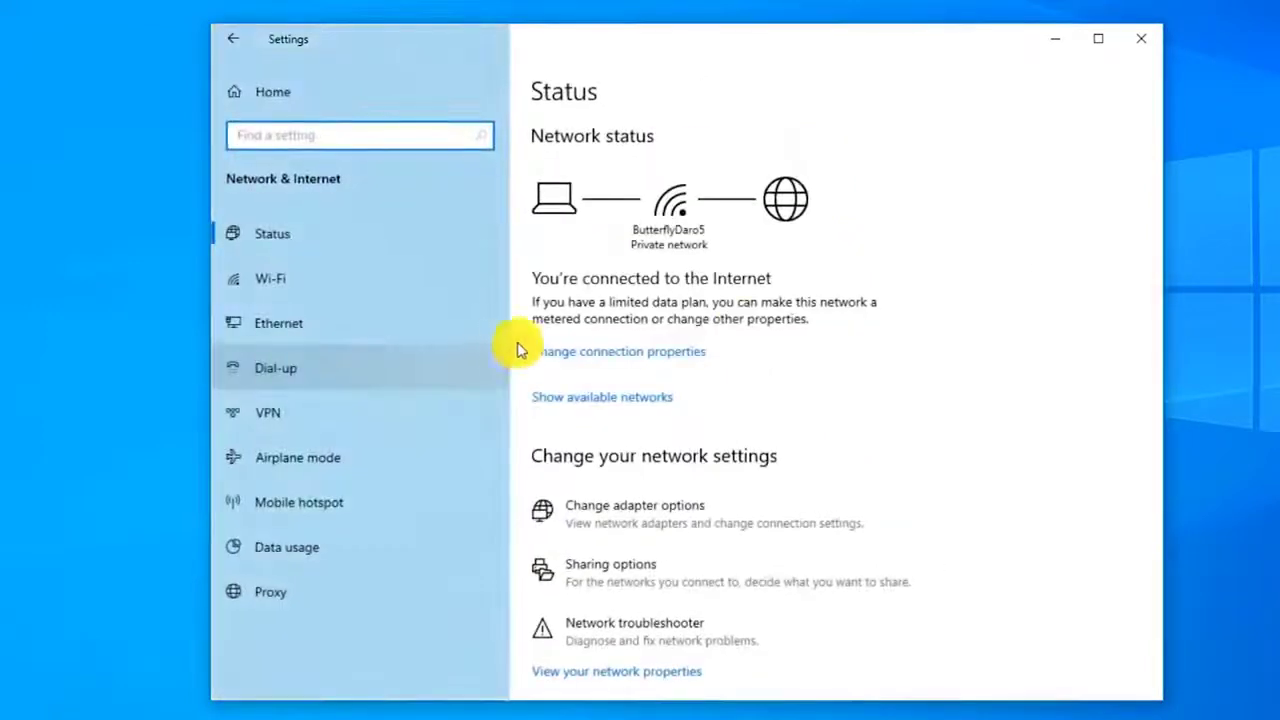
click(294, 232)
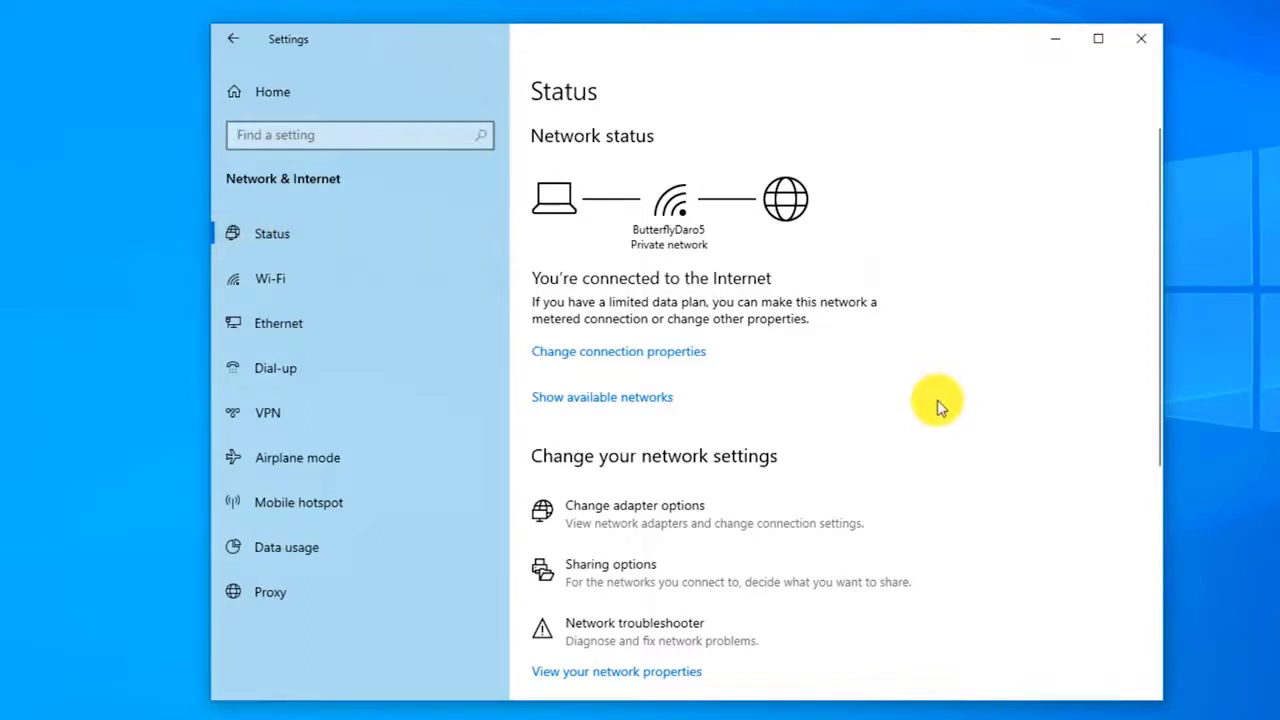
scroll(617, 498, down, 1)
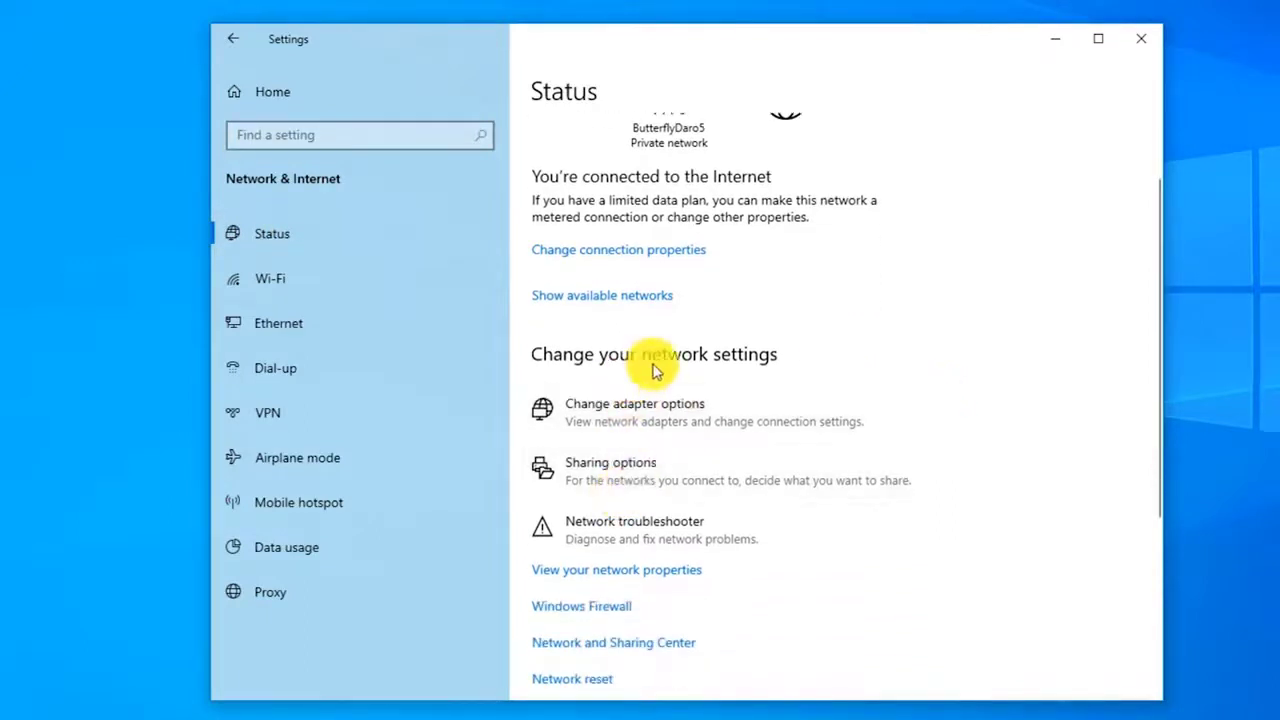
click(604, 544)
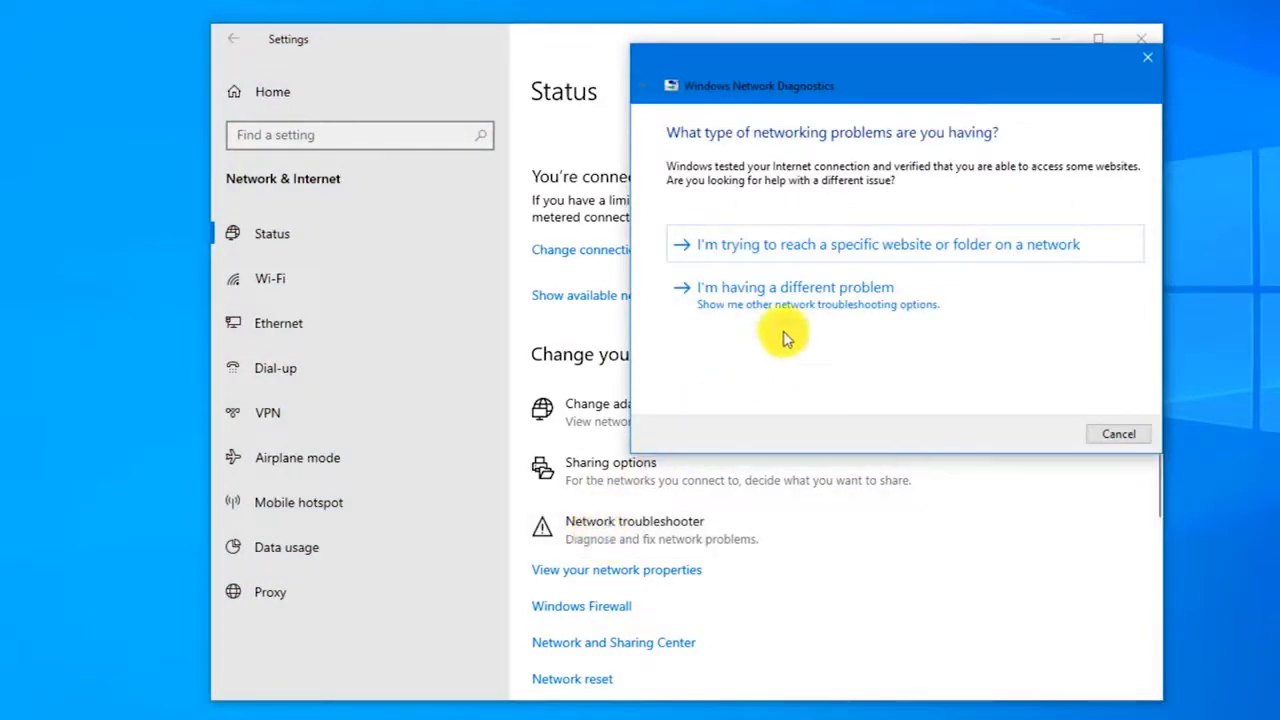
click(822, 254)
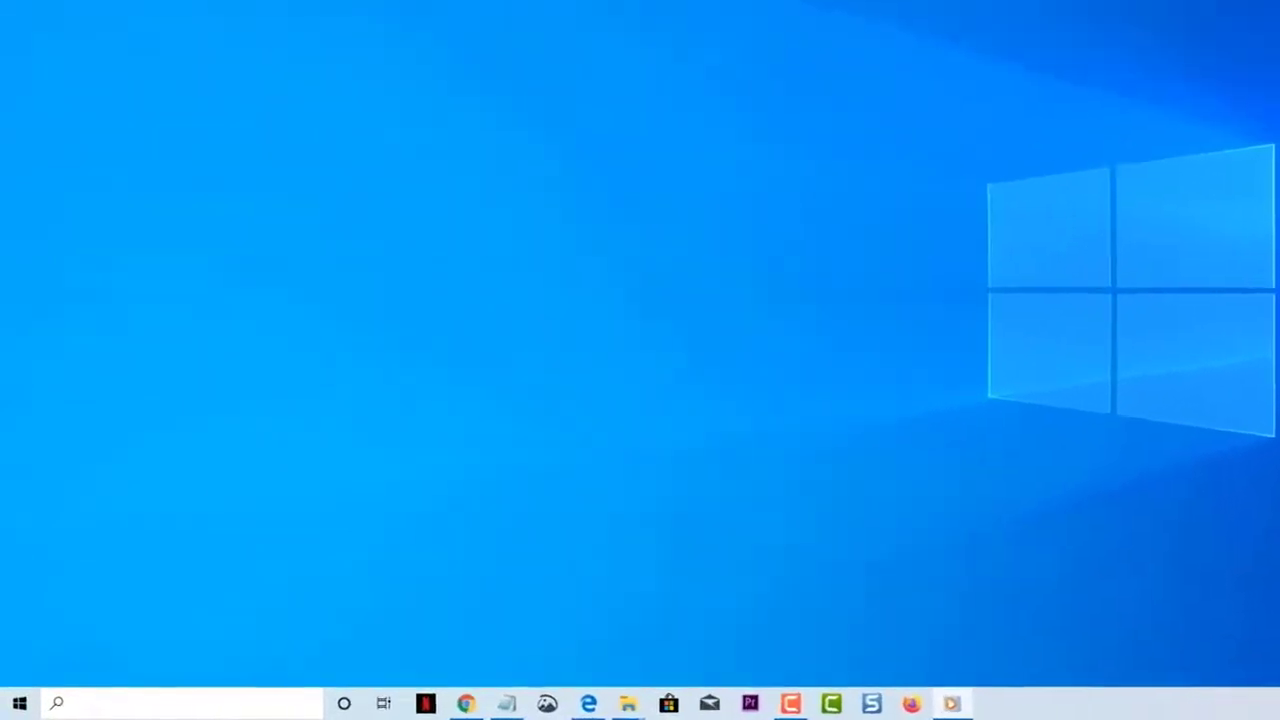
click(200, 694)
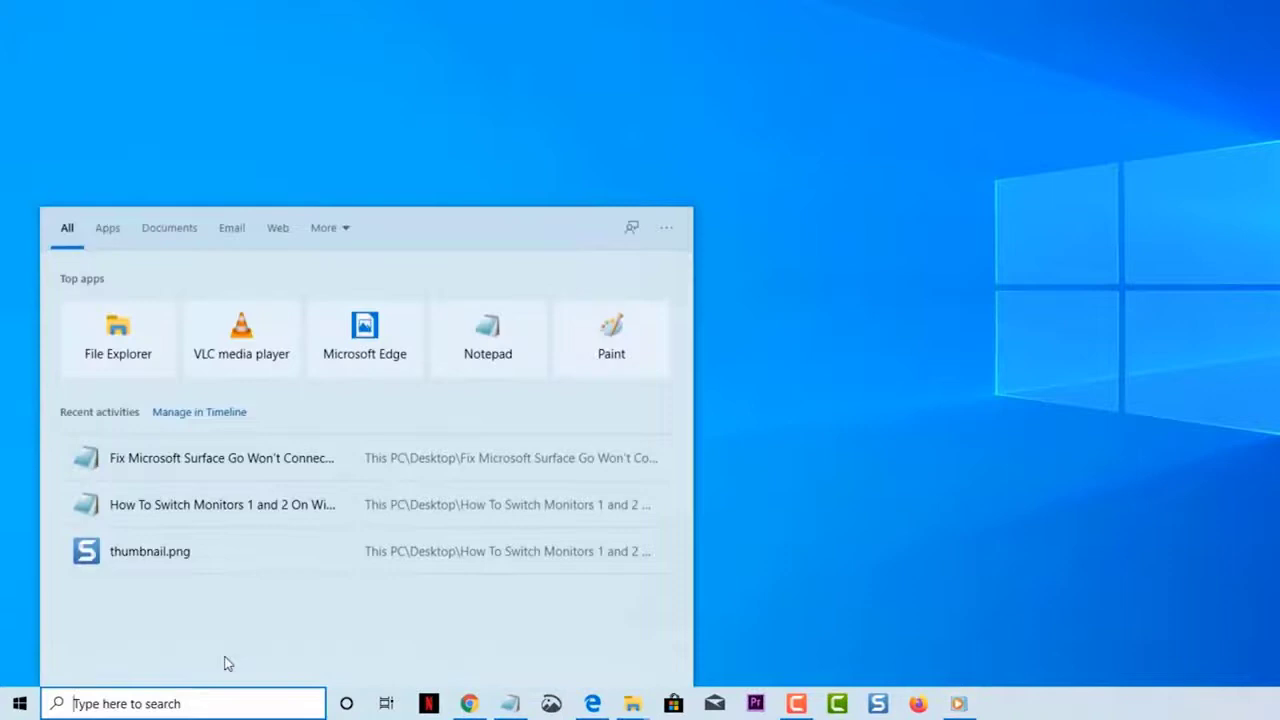
text(command pro)
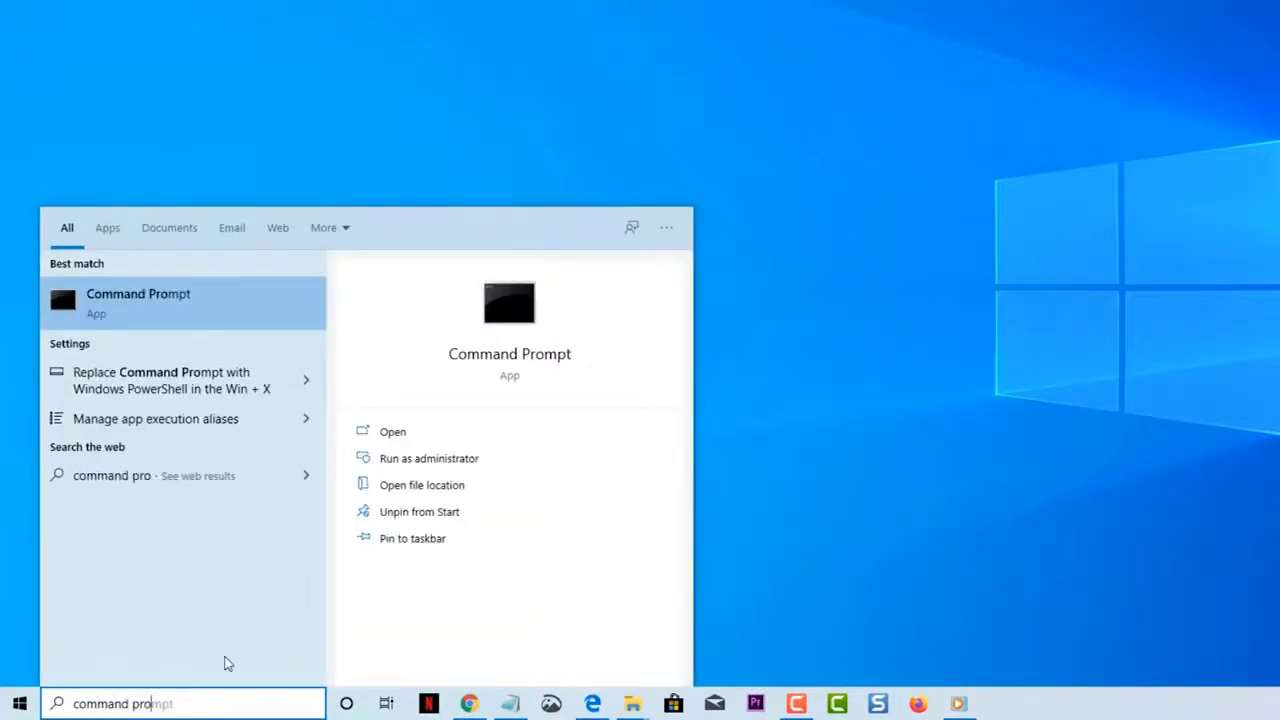
text(mpt)
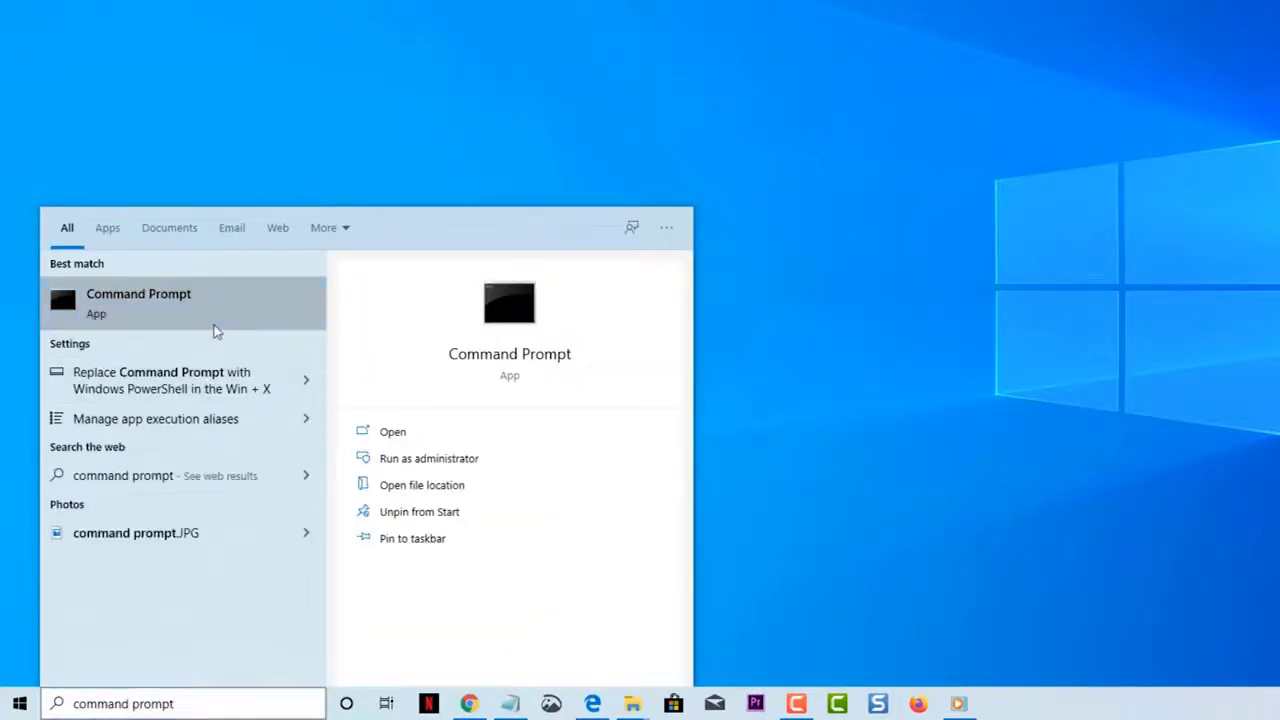
right_click(214, 329)
click(246, 342)
click(700, 554)
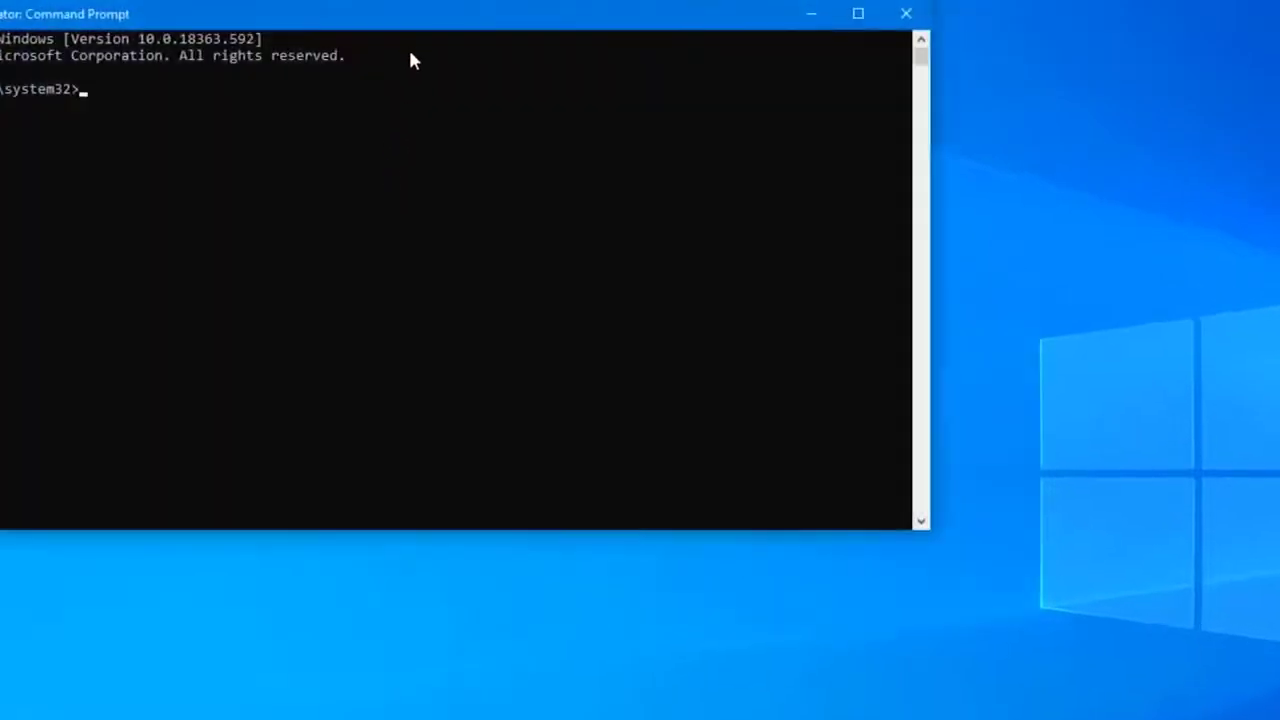
drag(440, 29, 740, 125)
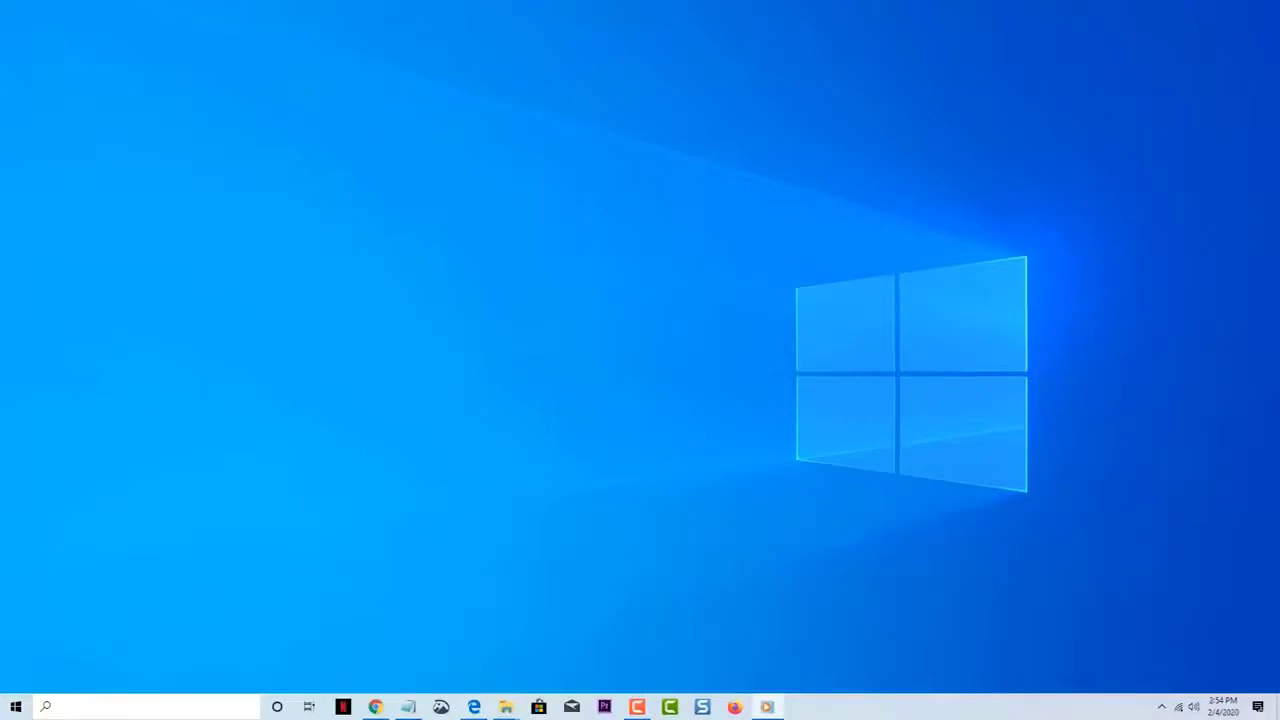
click(206, 707)
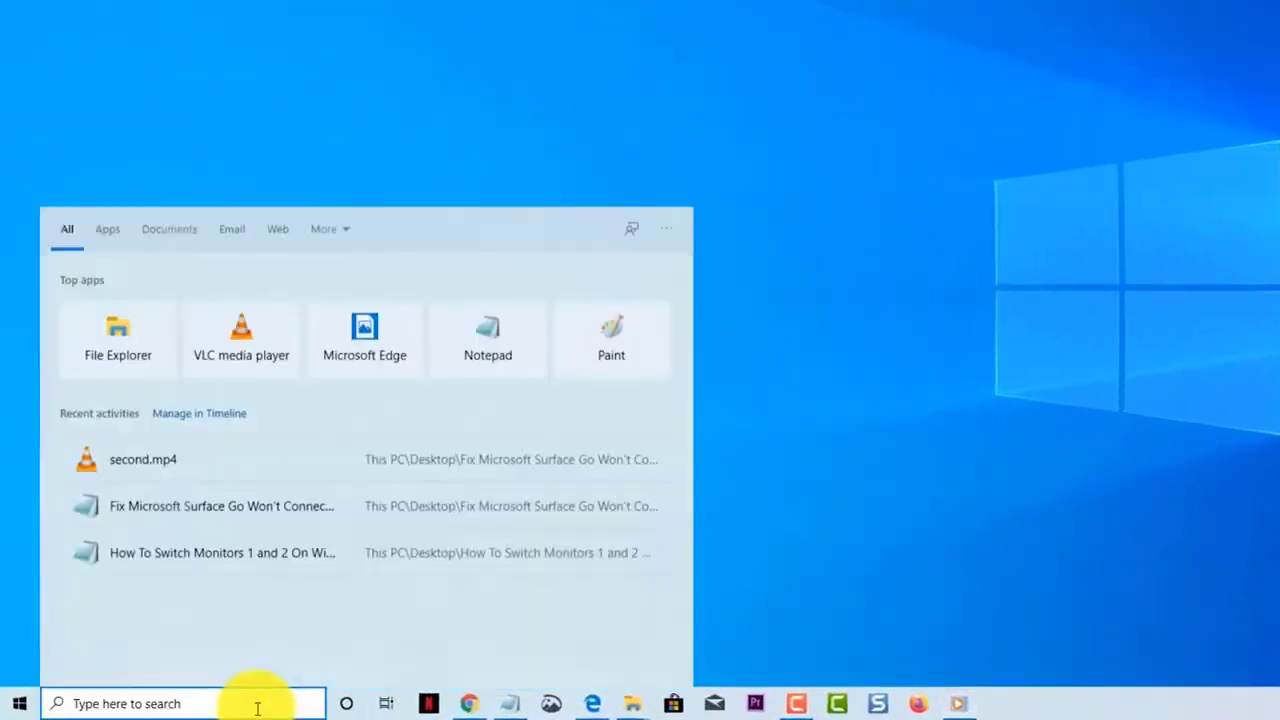
text(devi)
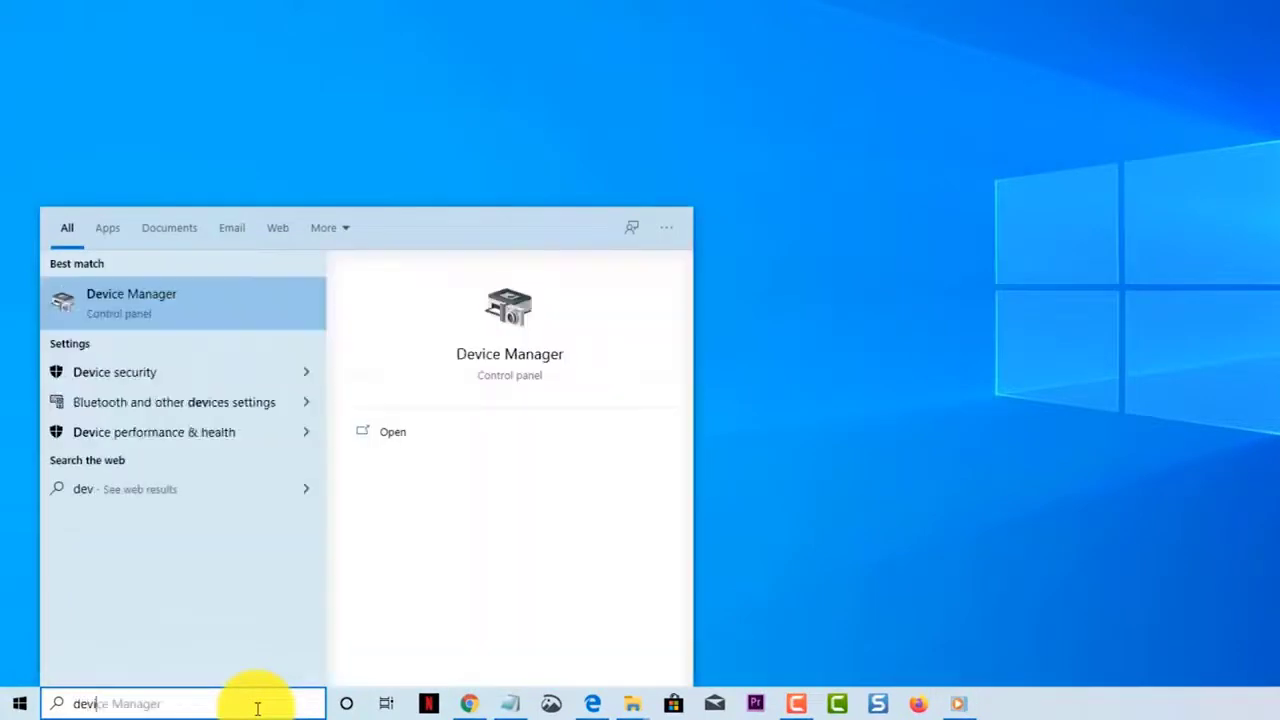
text(ce manager)
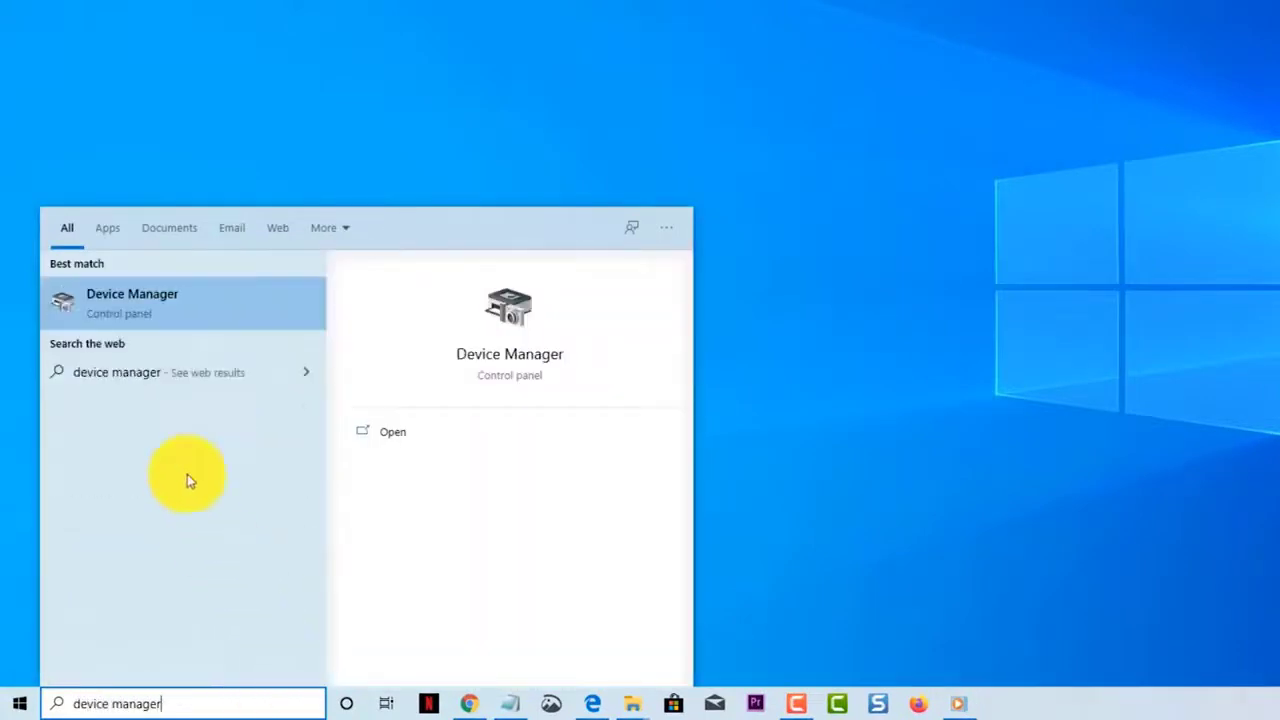
click(216, 307)
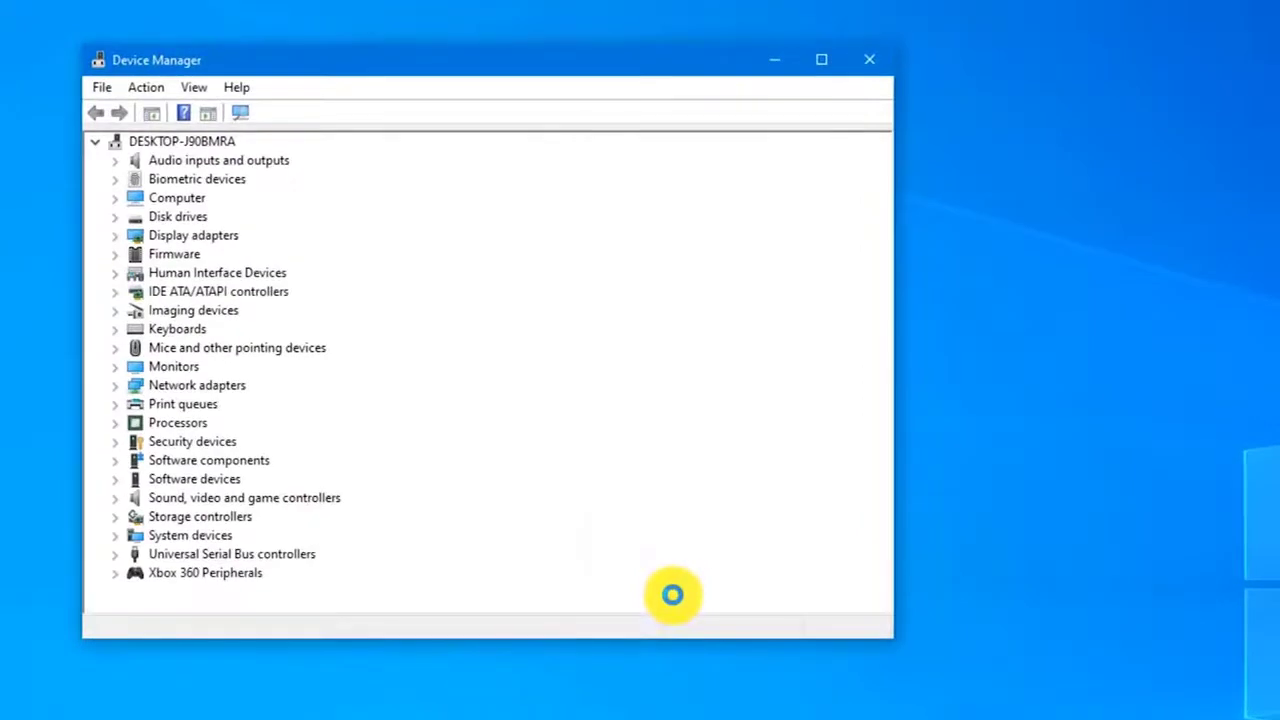
click(113, 386)
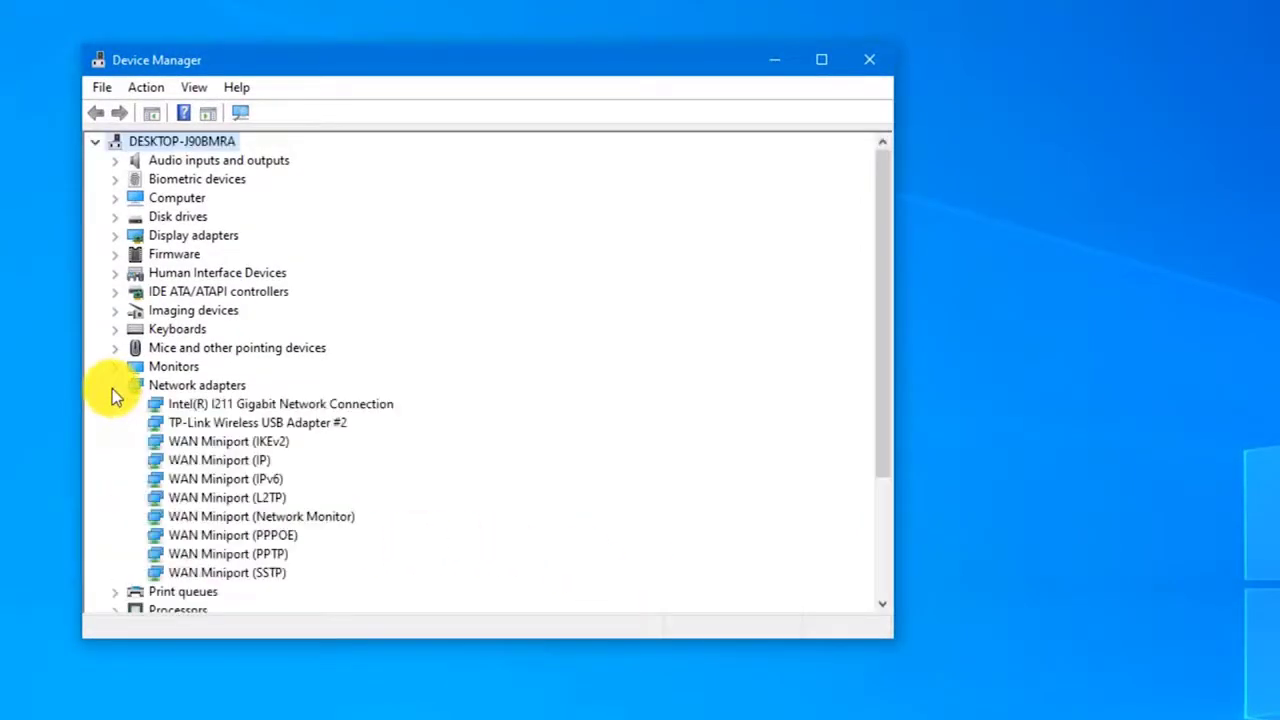
click(230, 405)
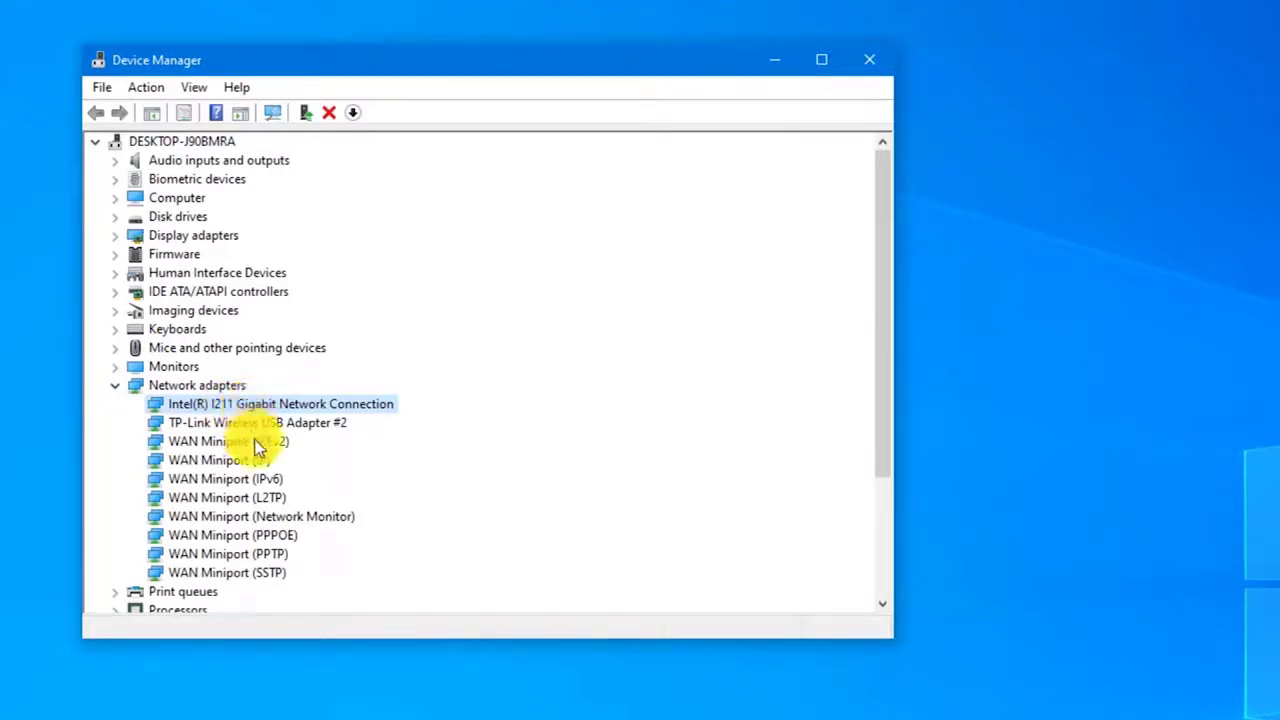
click(258, 426)
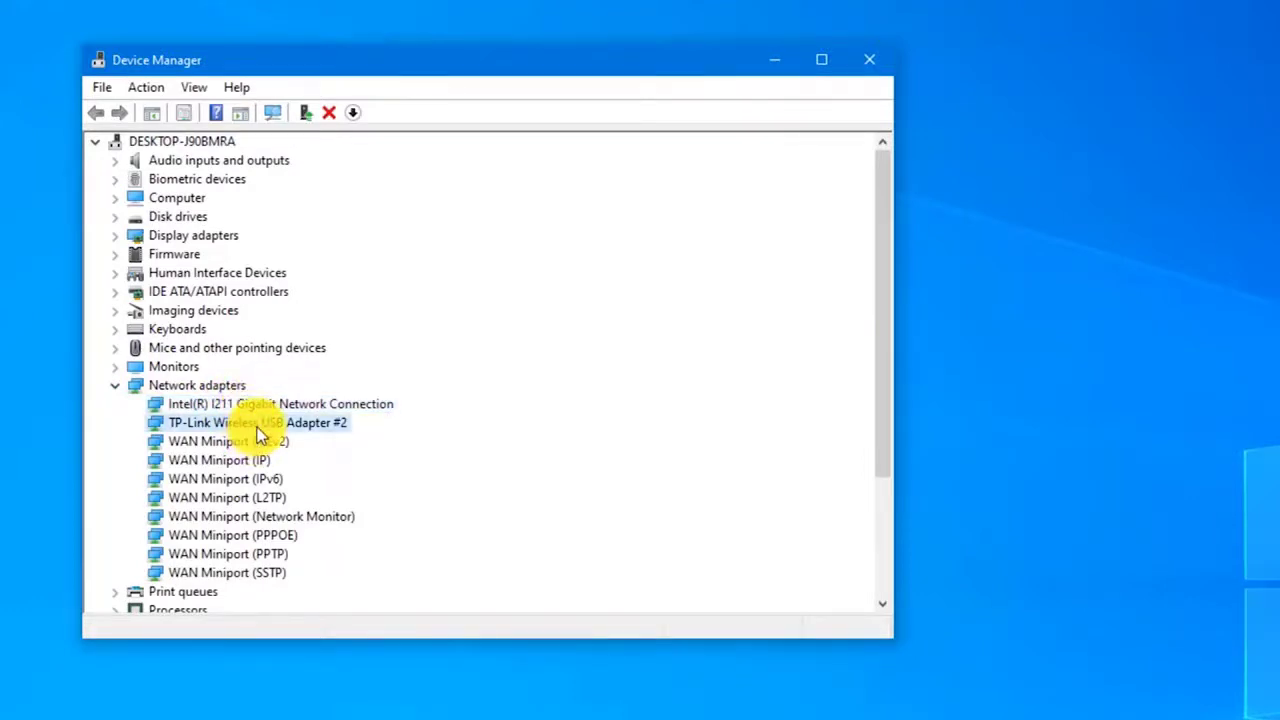
right_click(258, 432)
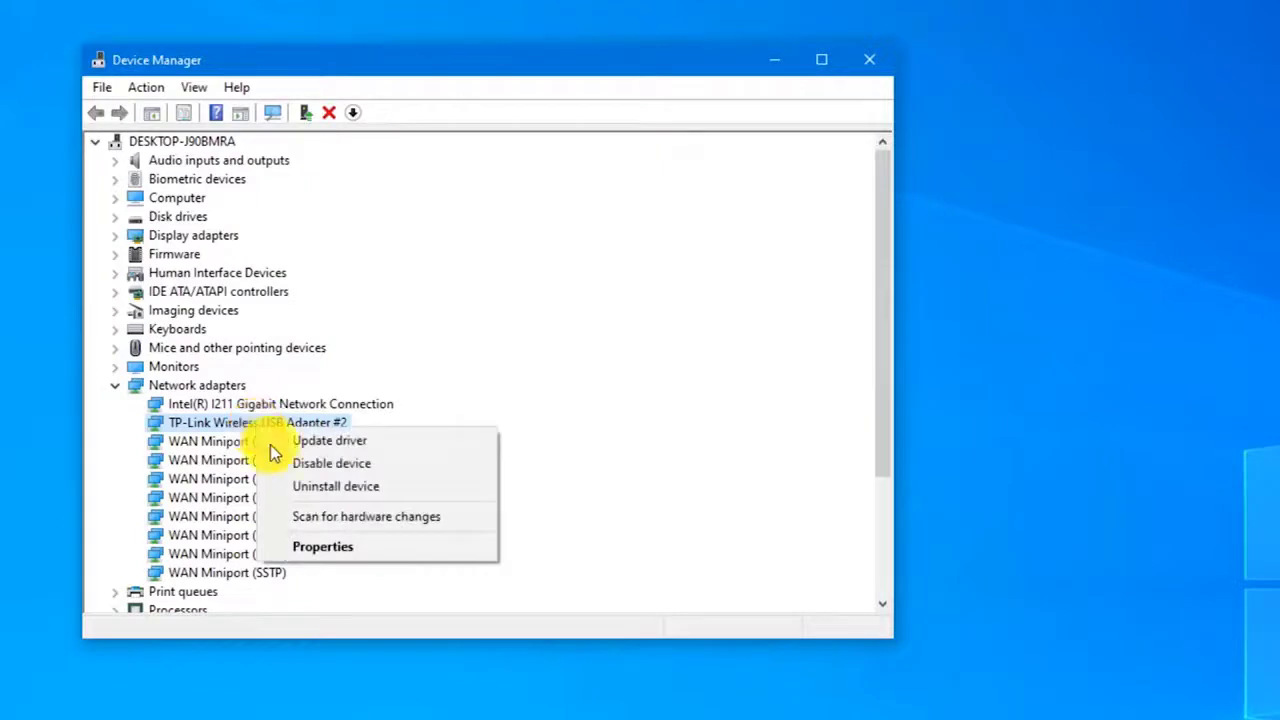
click(338, 545)
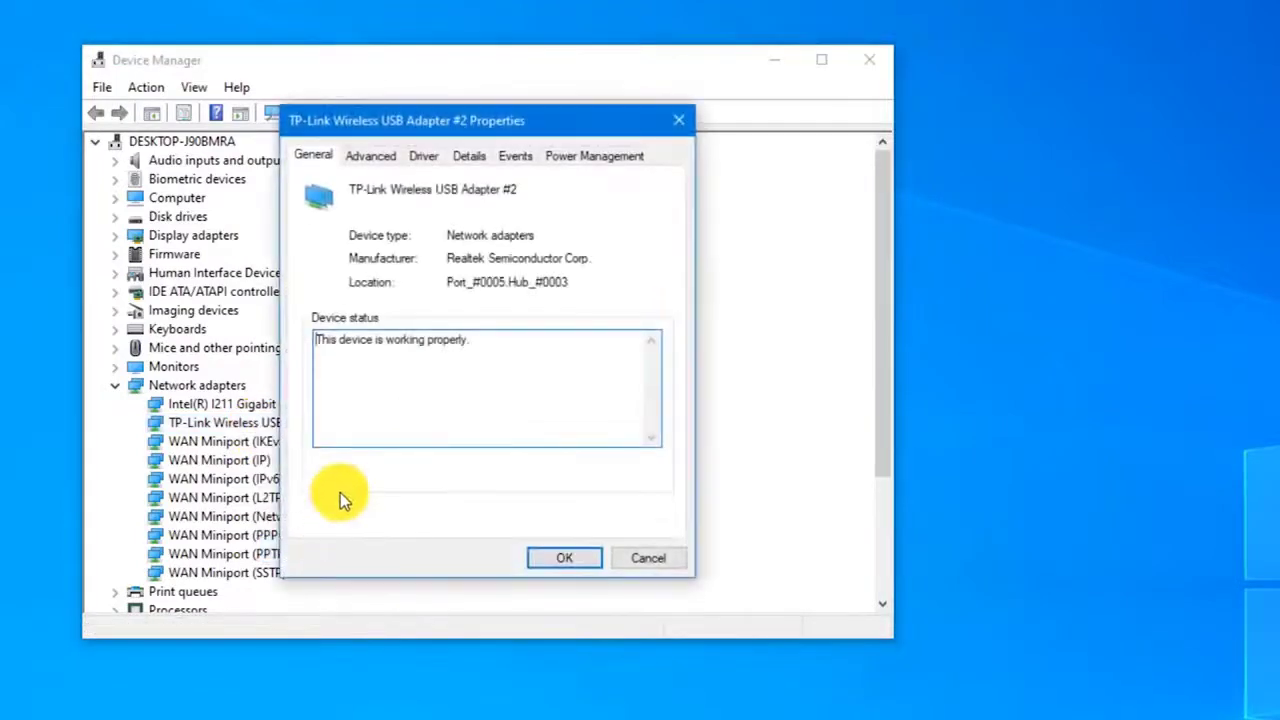
click(426, 162)
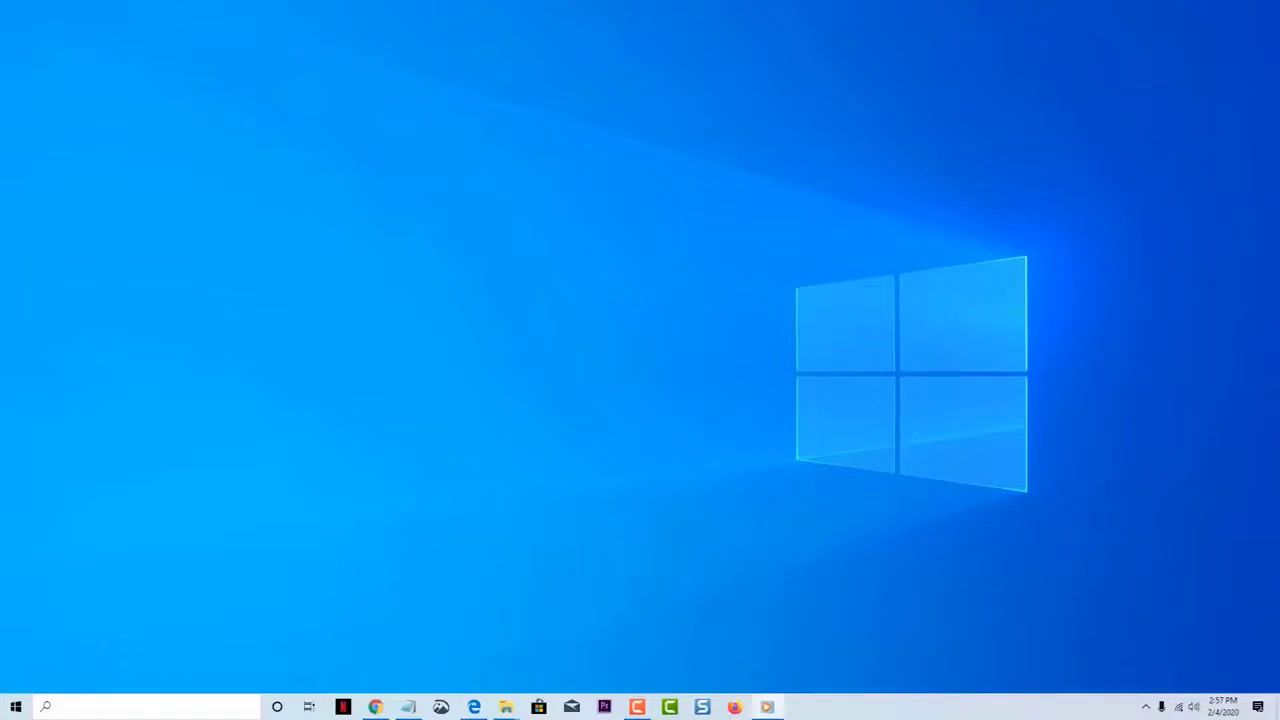
right_click(24, 708)
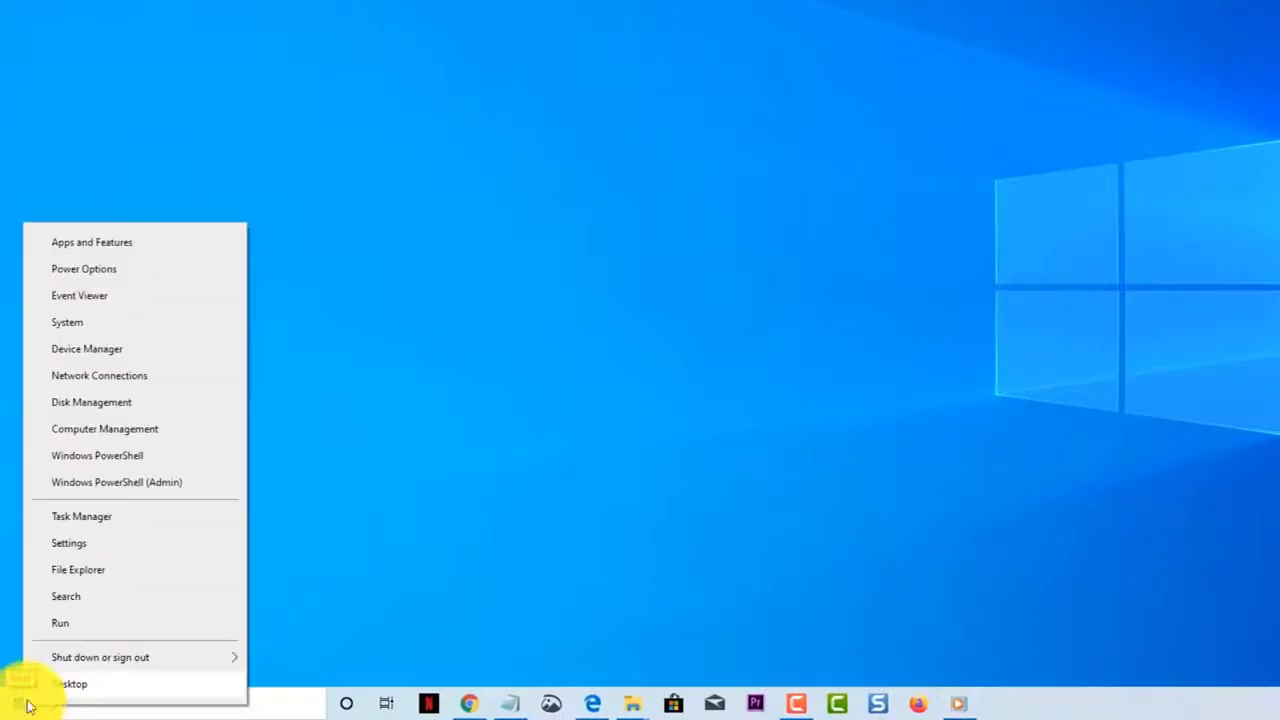
click(82, 352)
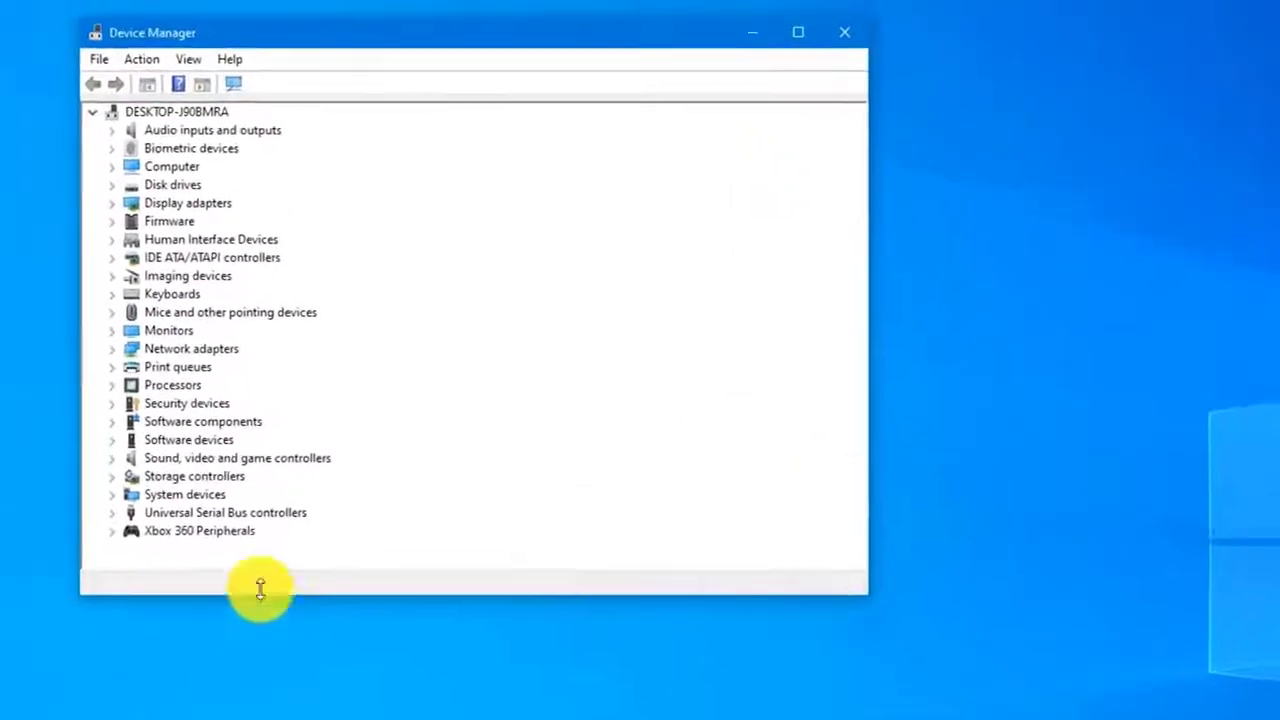
click(111, 348)
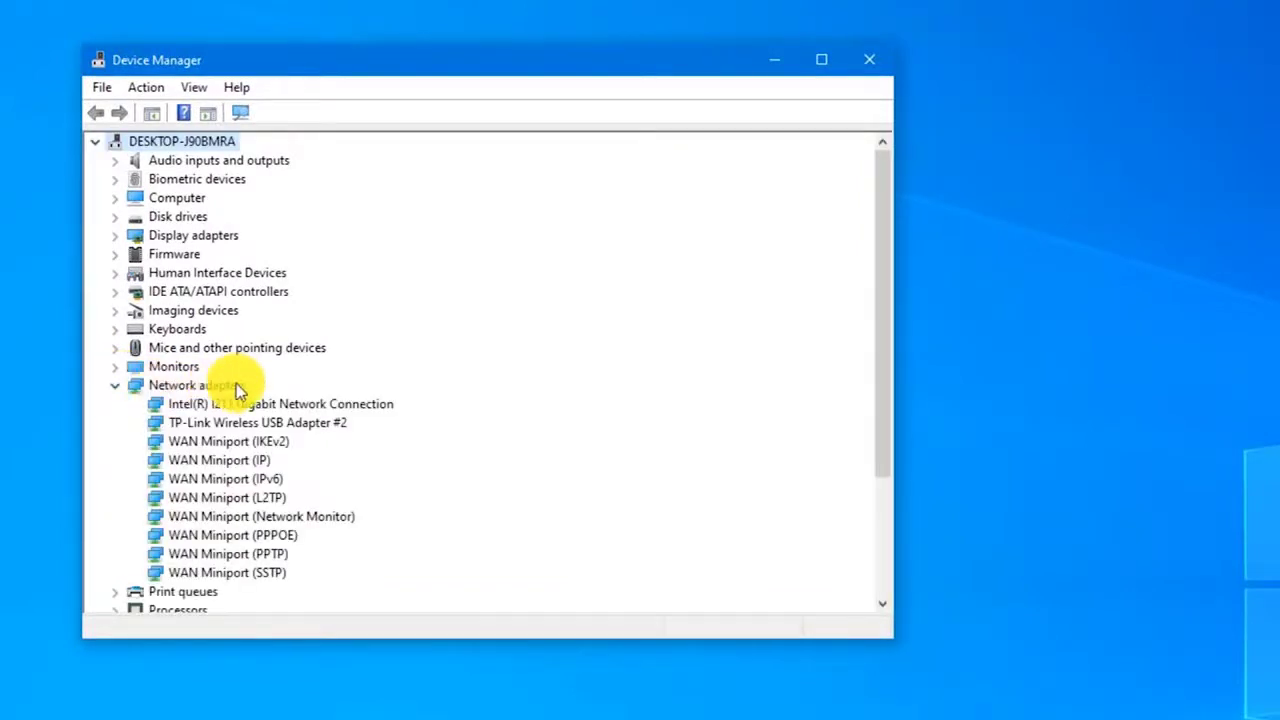
right_click(249, 421)
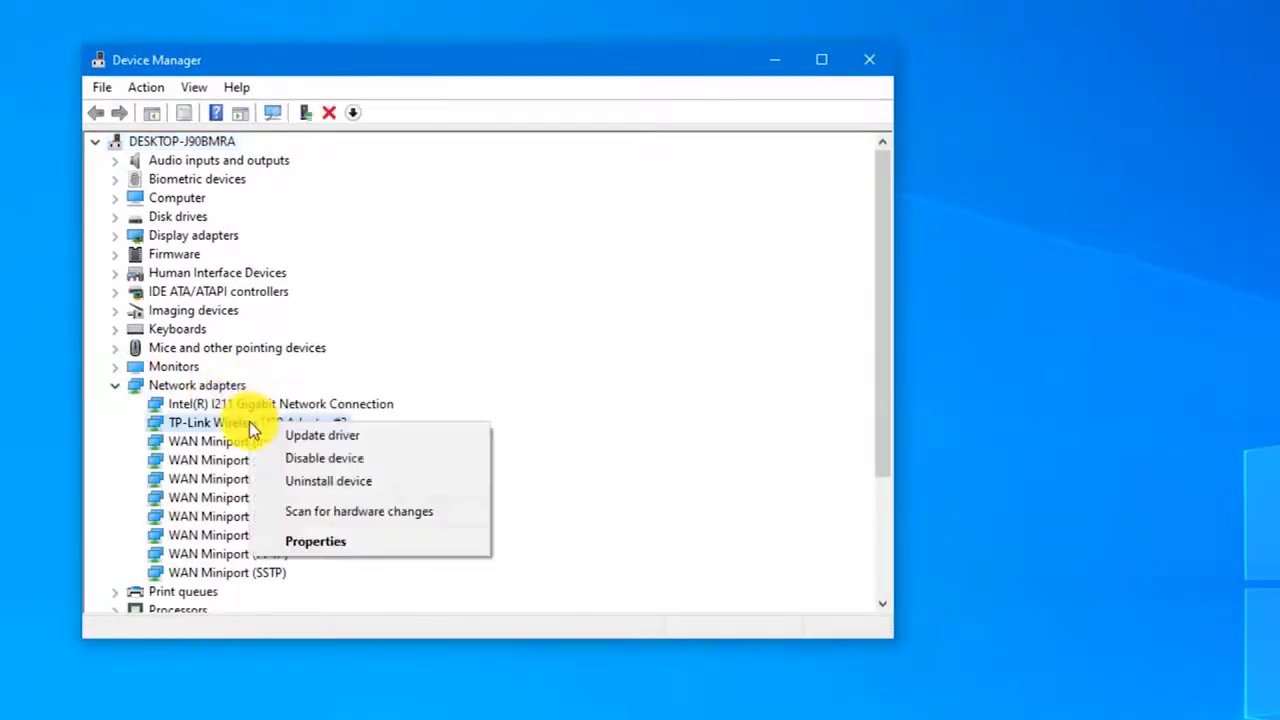
click(296, 445)
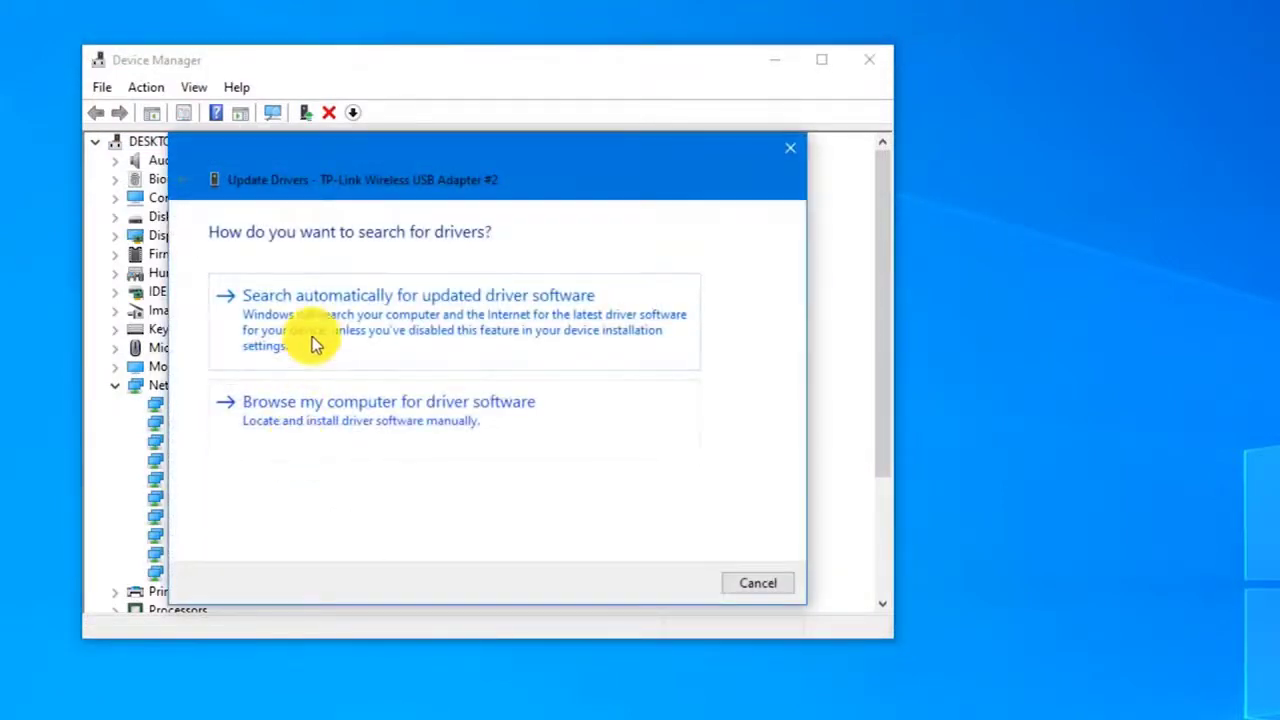
click(312, 340)
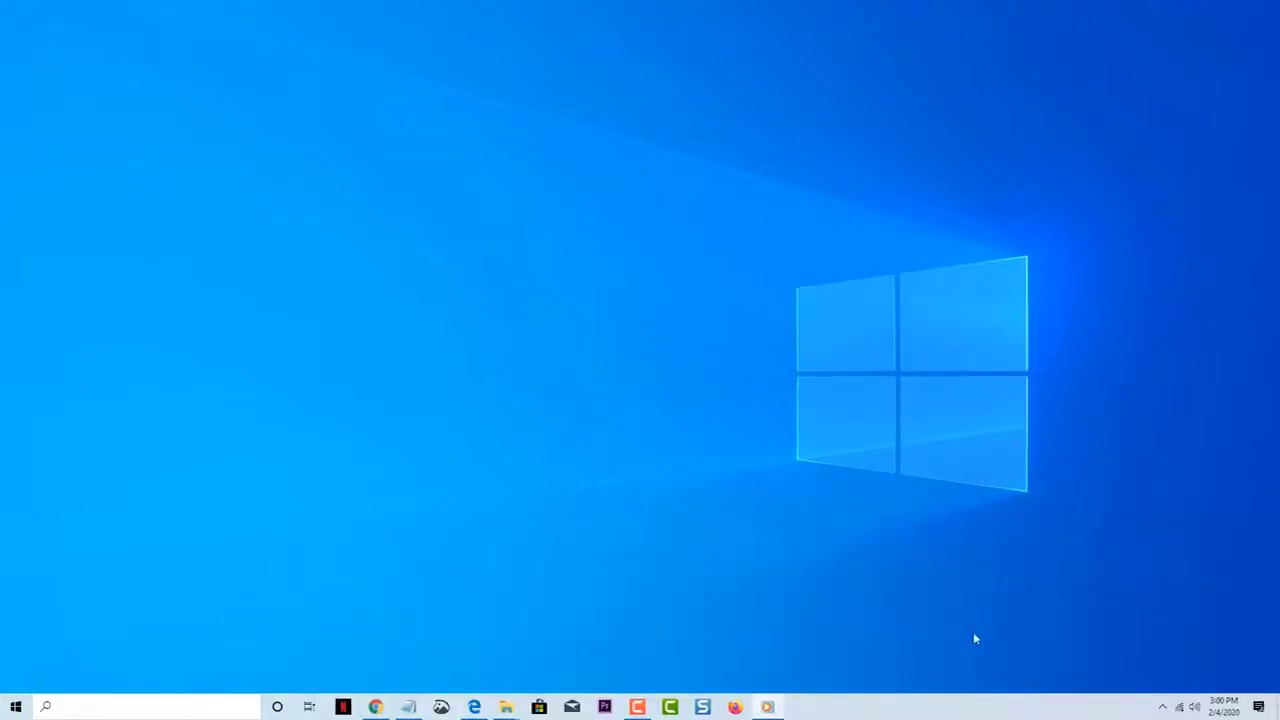
- Search 'command' and launch Command Prompt as administrator, approving the UAC prompt
click(204, 708)
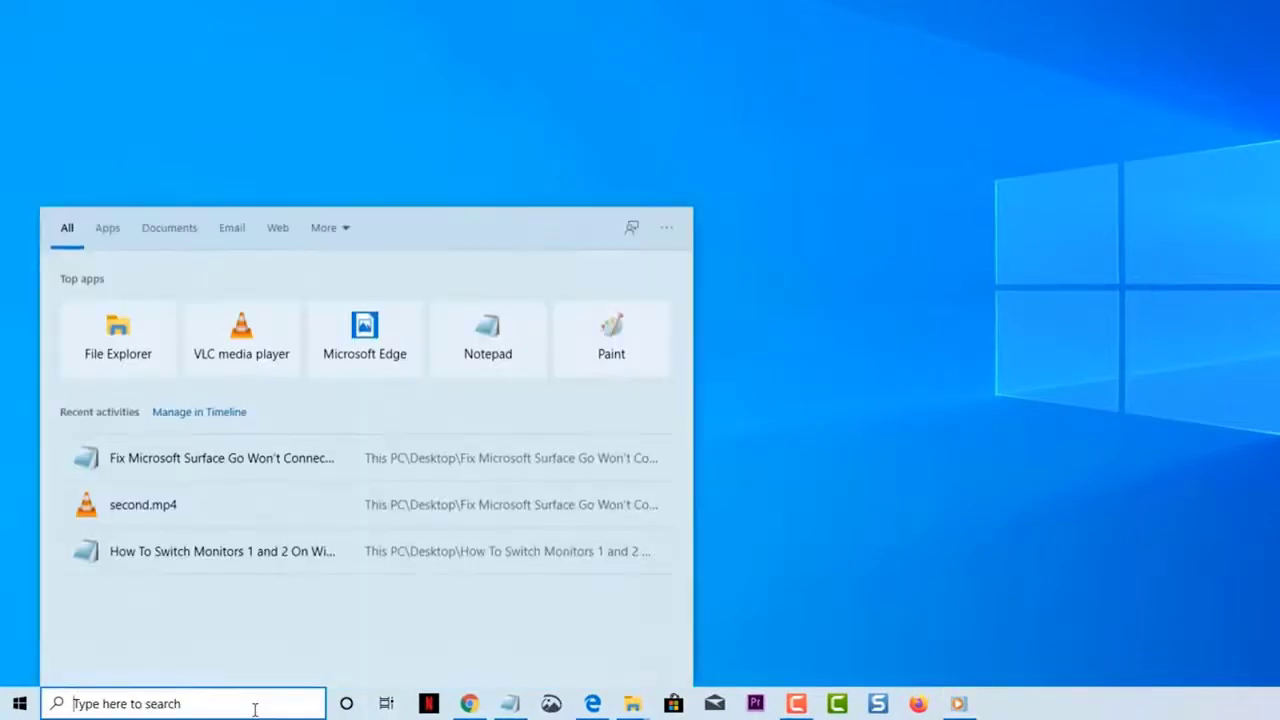
text(command)
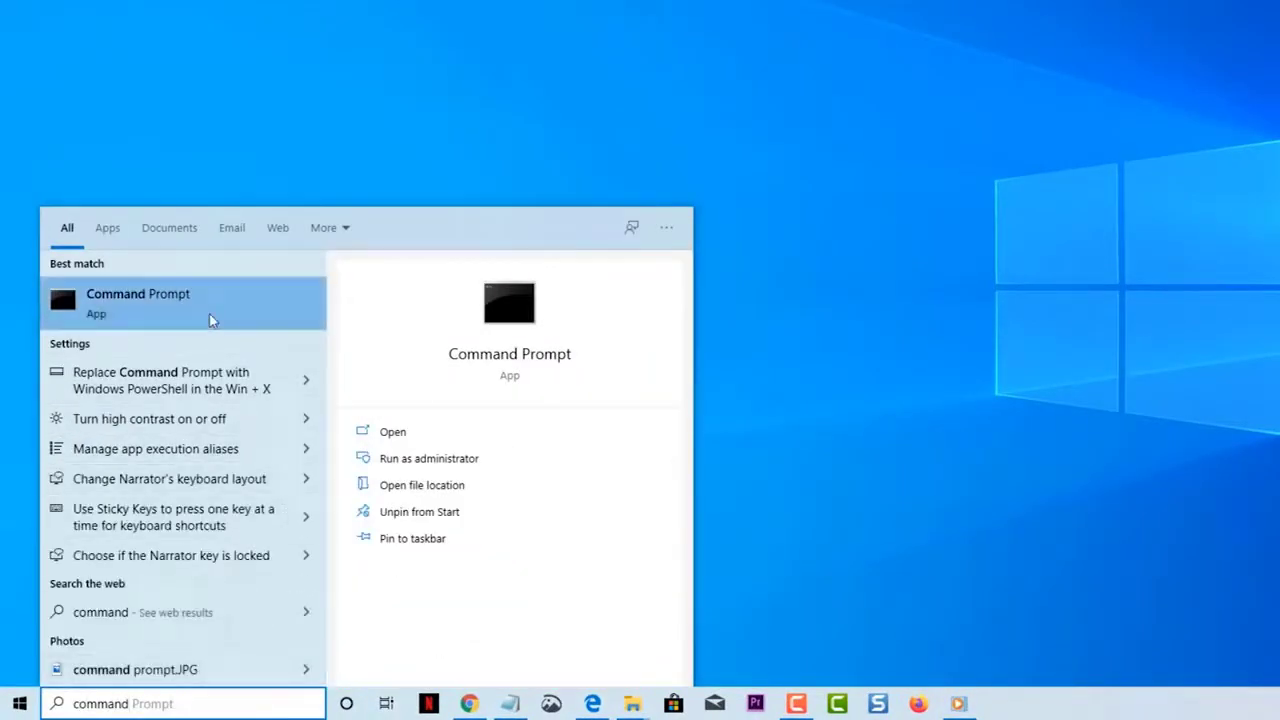
click(420, 460)
click(735, 391)
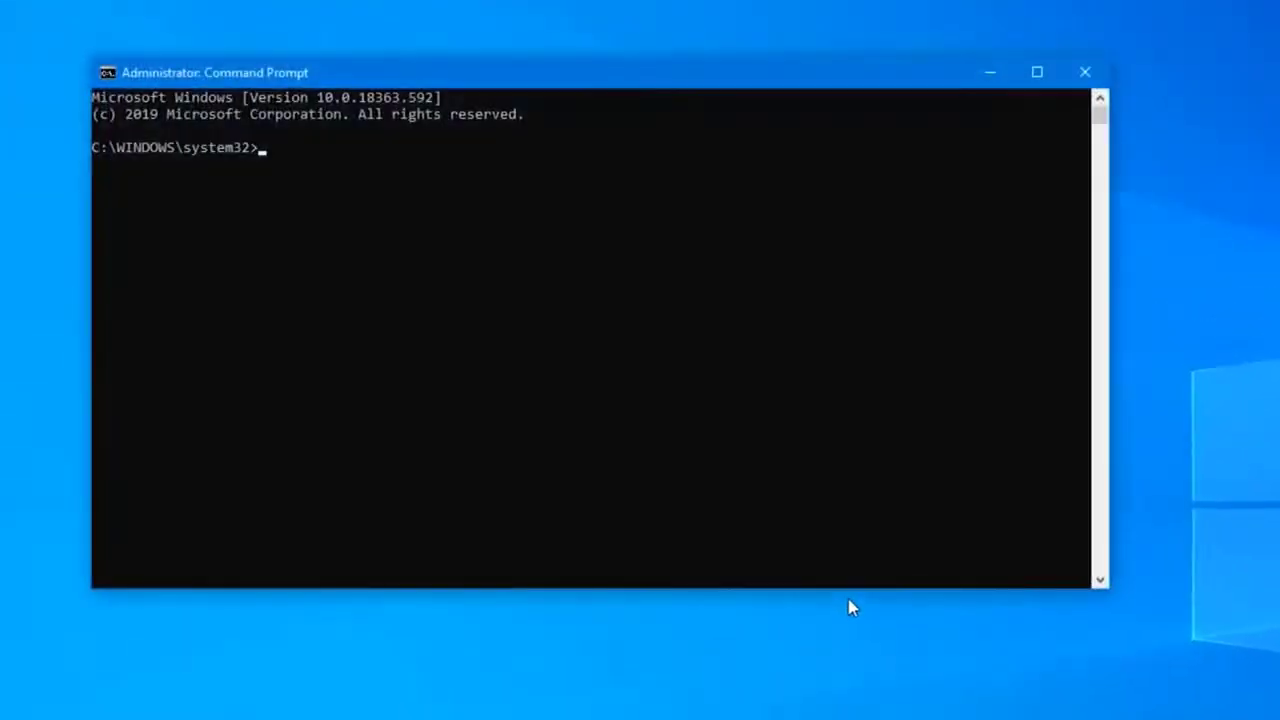
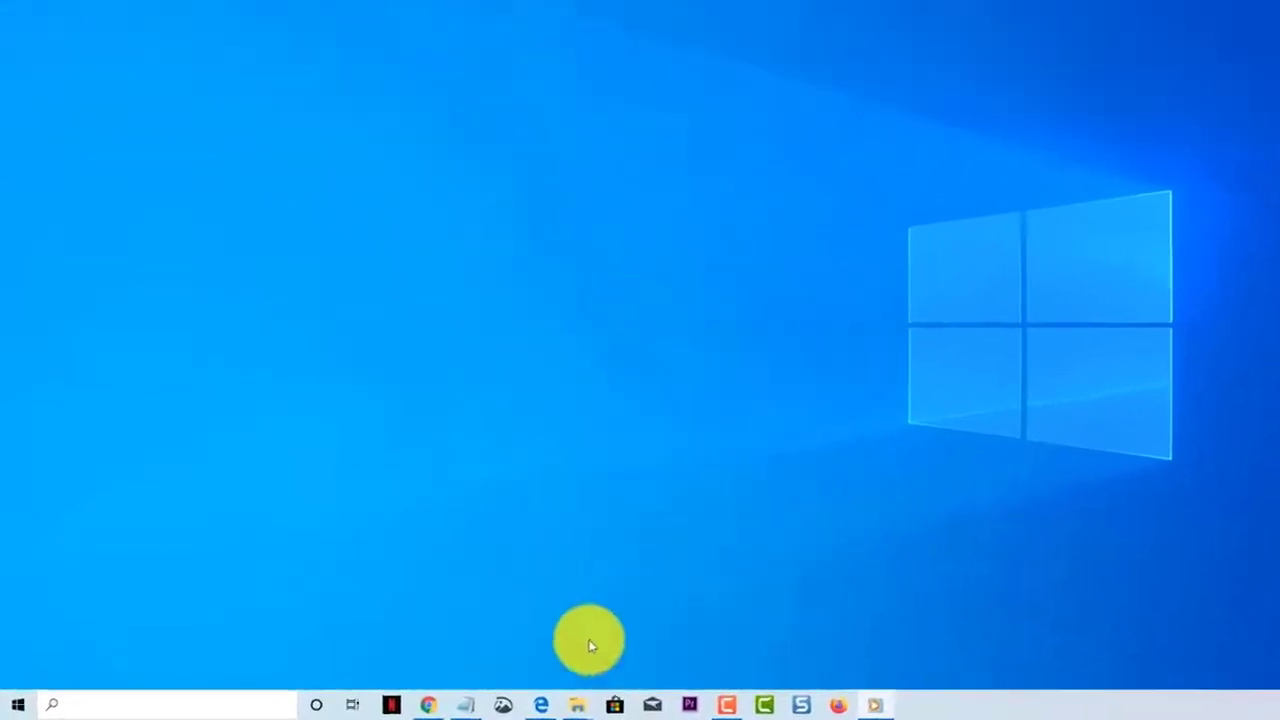
- Launch Windows Settings from the Start menu's gear icon
click(18, 702)
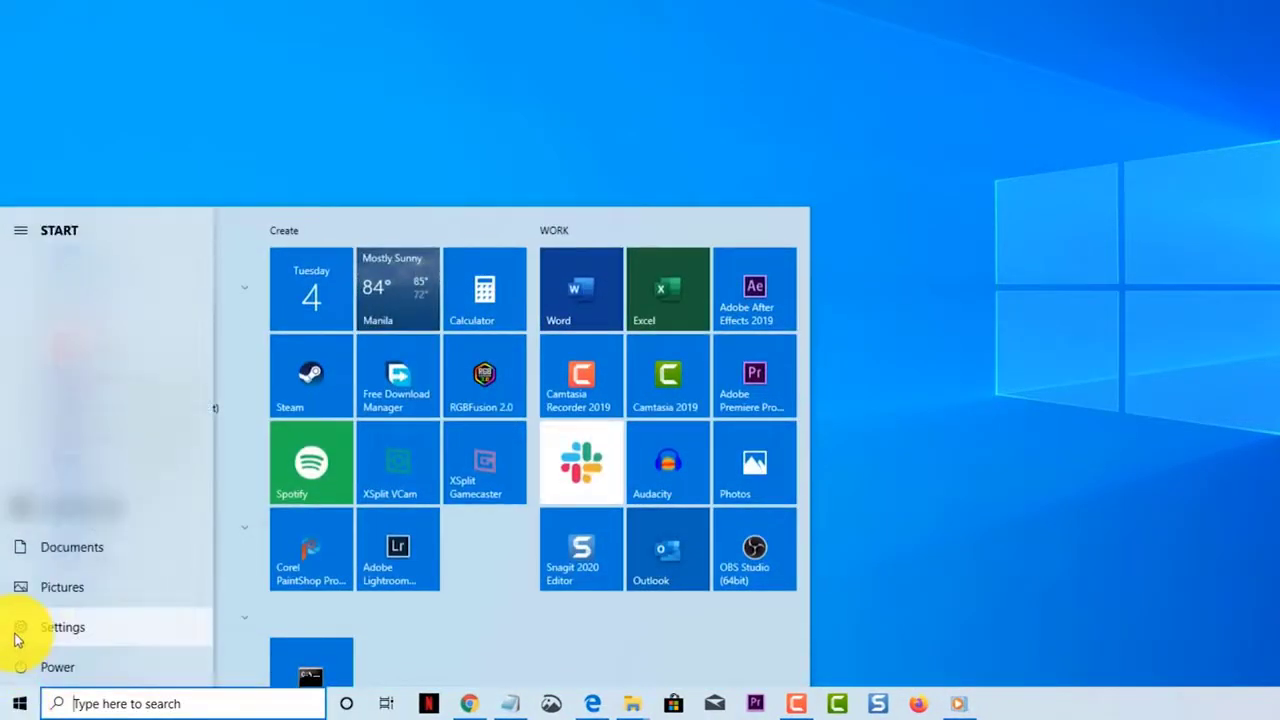
click(16, 636)
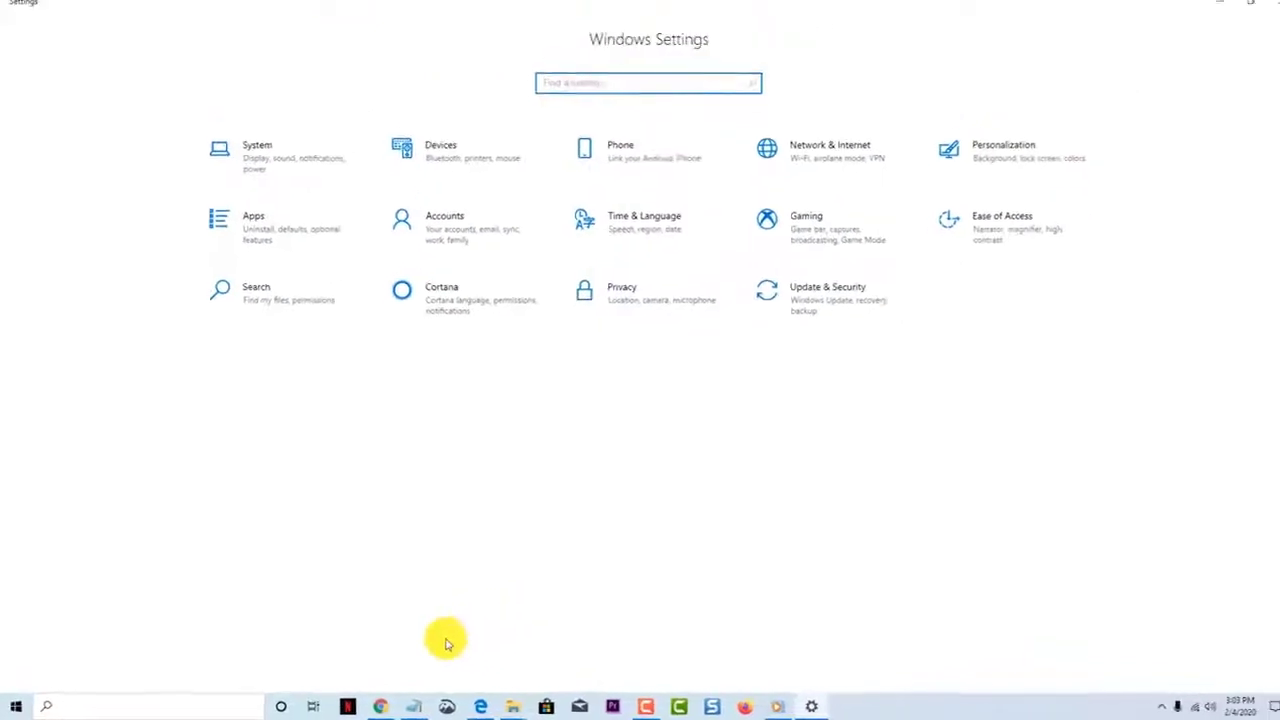
- Go through Update & Security and Windows Security to reach Virus & threat protection
click(790, 310)
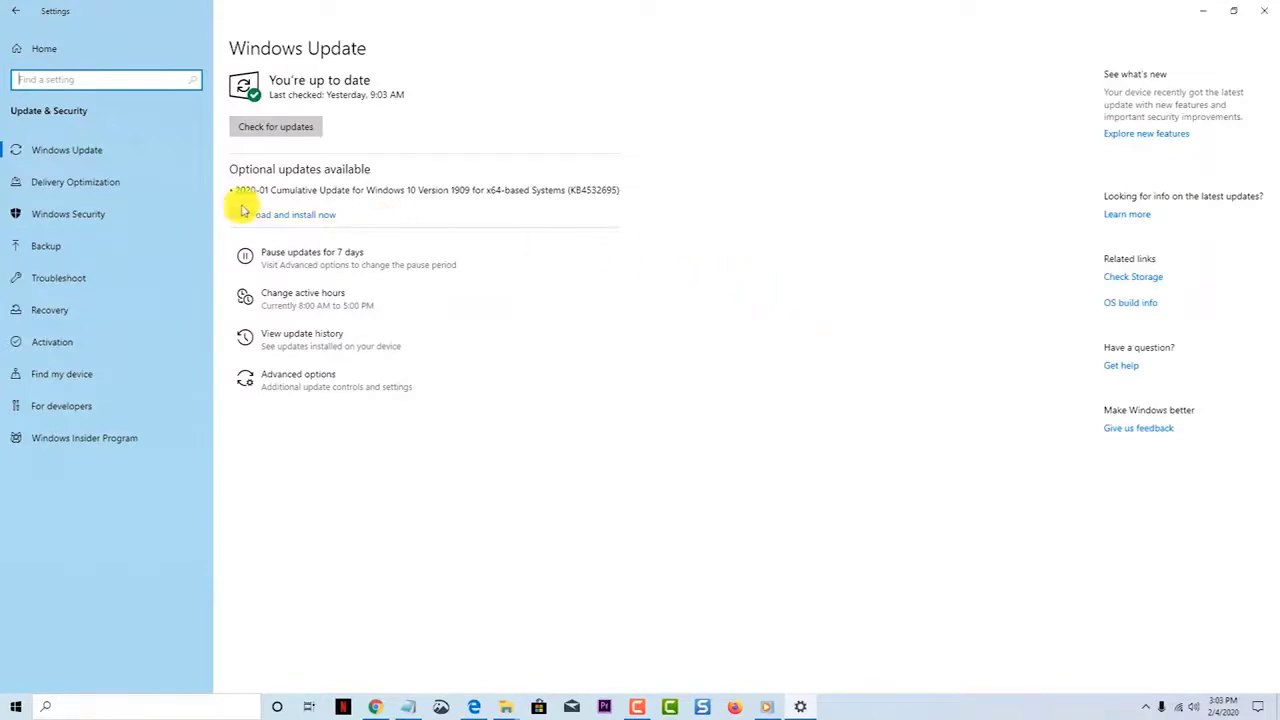
click(77, 220)
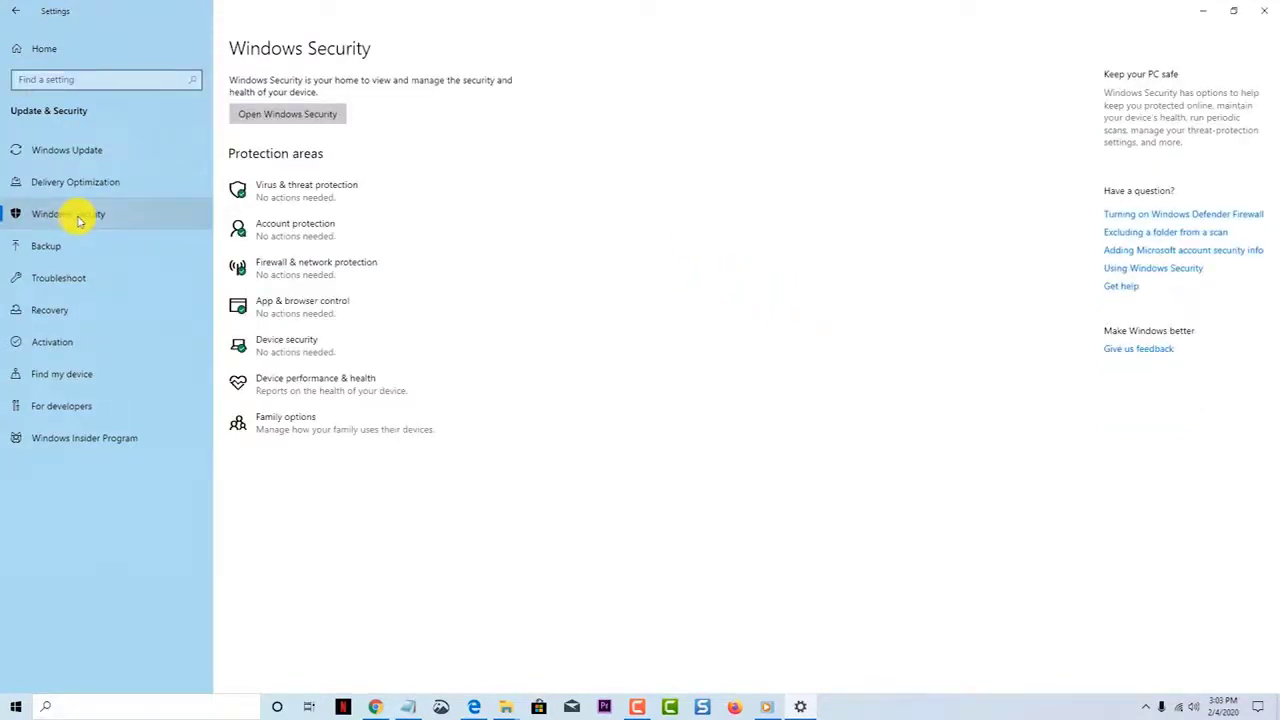
click(300, 190)
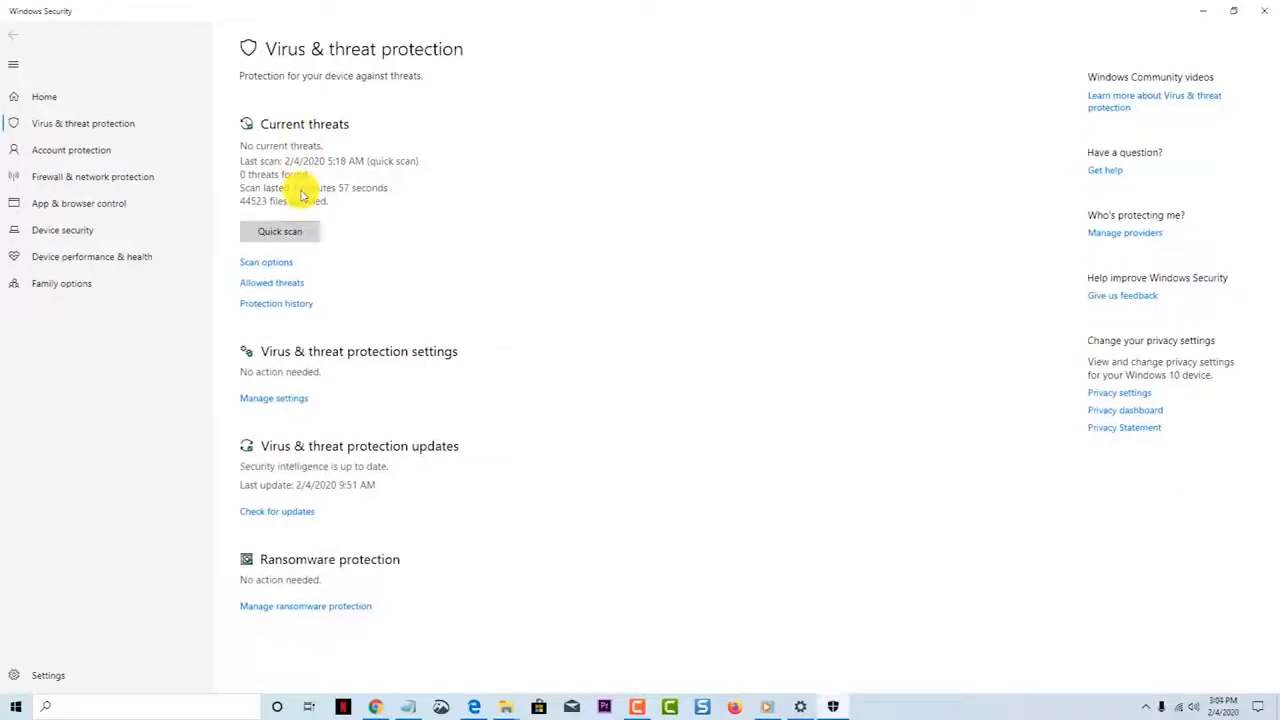
- Turn Real-time protection Off under Manage settings and approve the User Account Control prompt
click(264, 400)
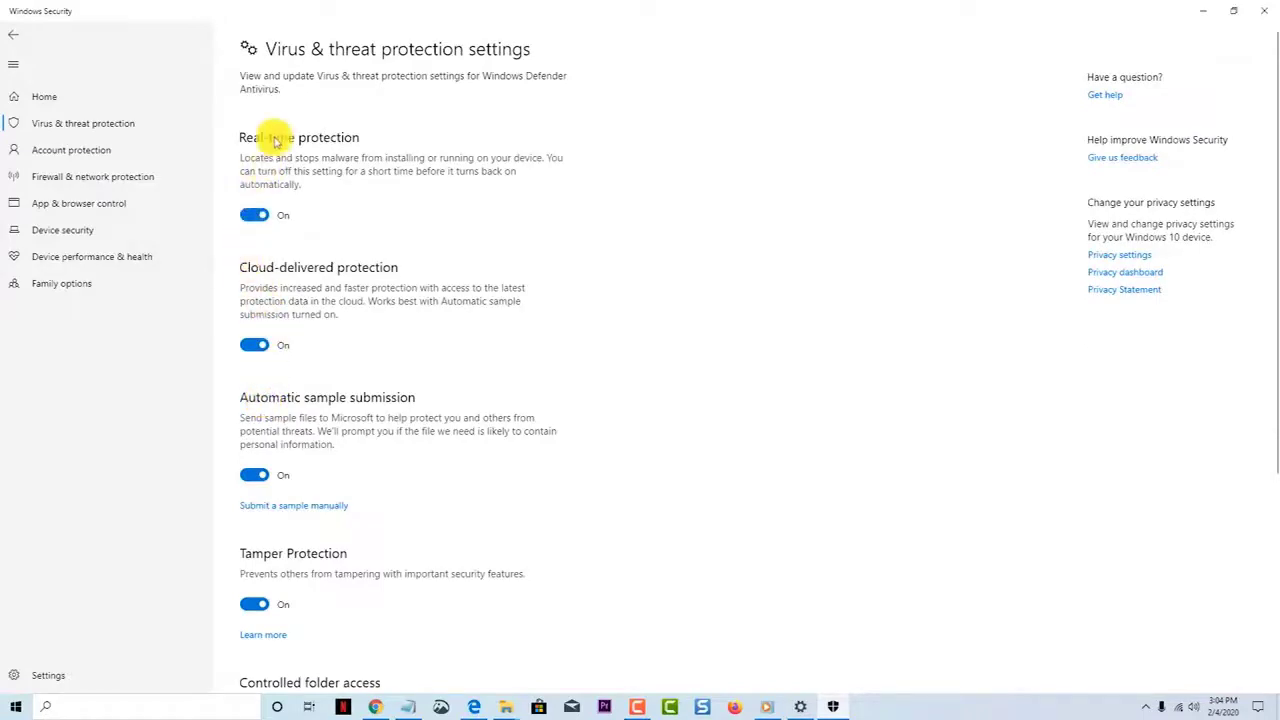
click(254, 215)
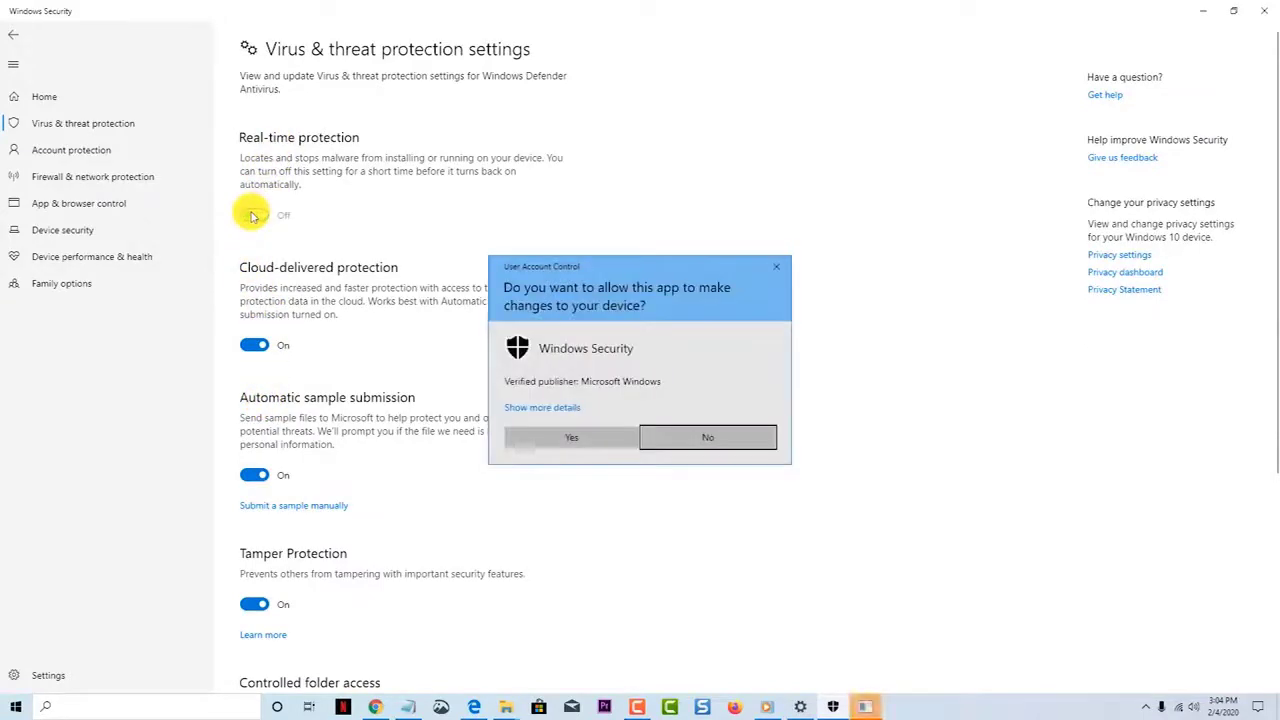
click(555, 437)
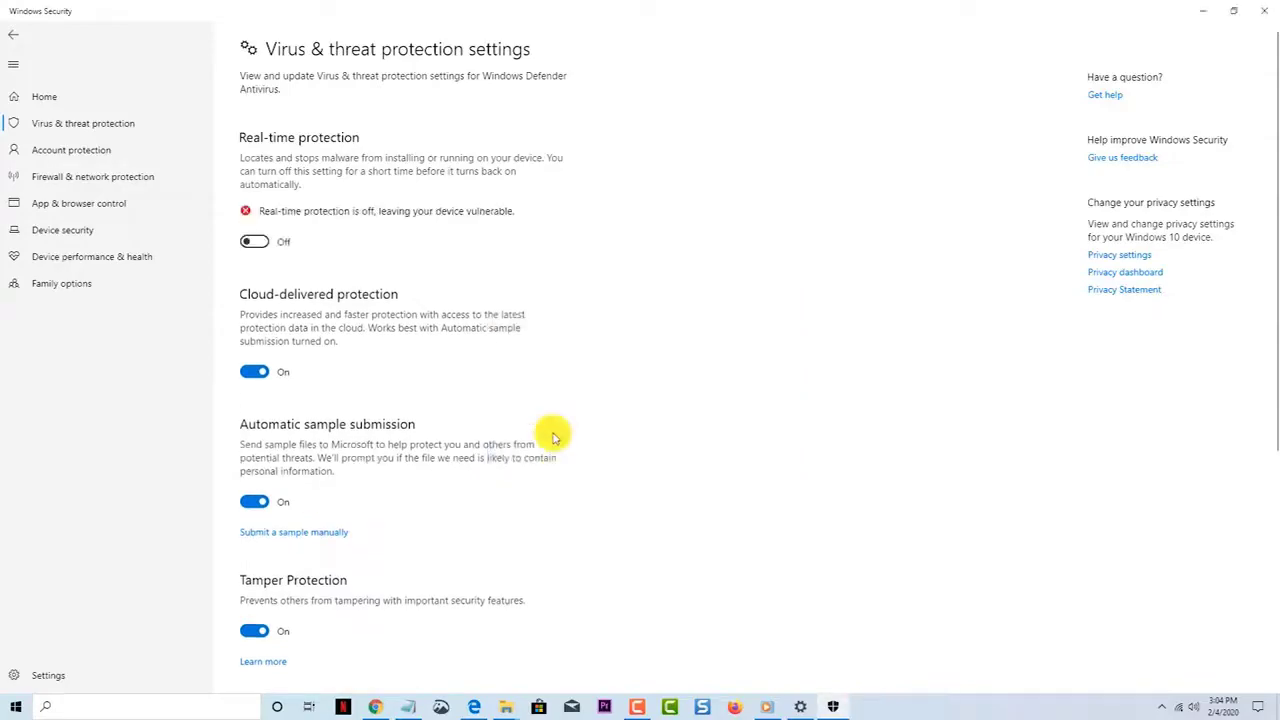